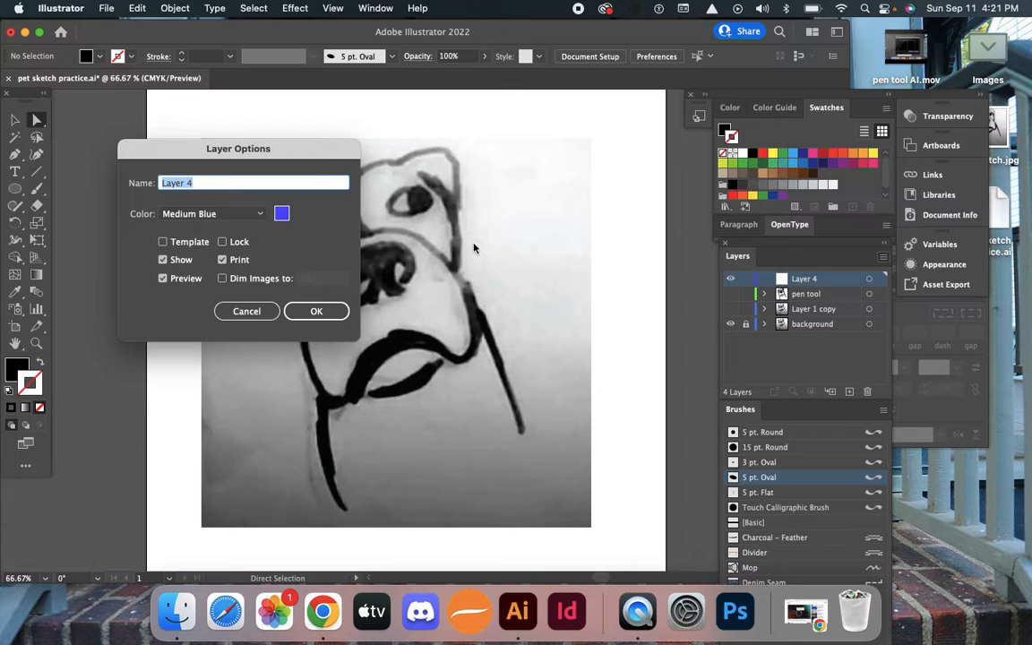
Step: Name the new layer "paintbrush tool" and set the colours to no fill with a red stroke
text(paintbrush tool)
click(316, 311)
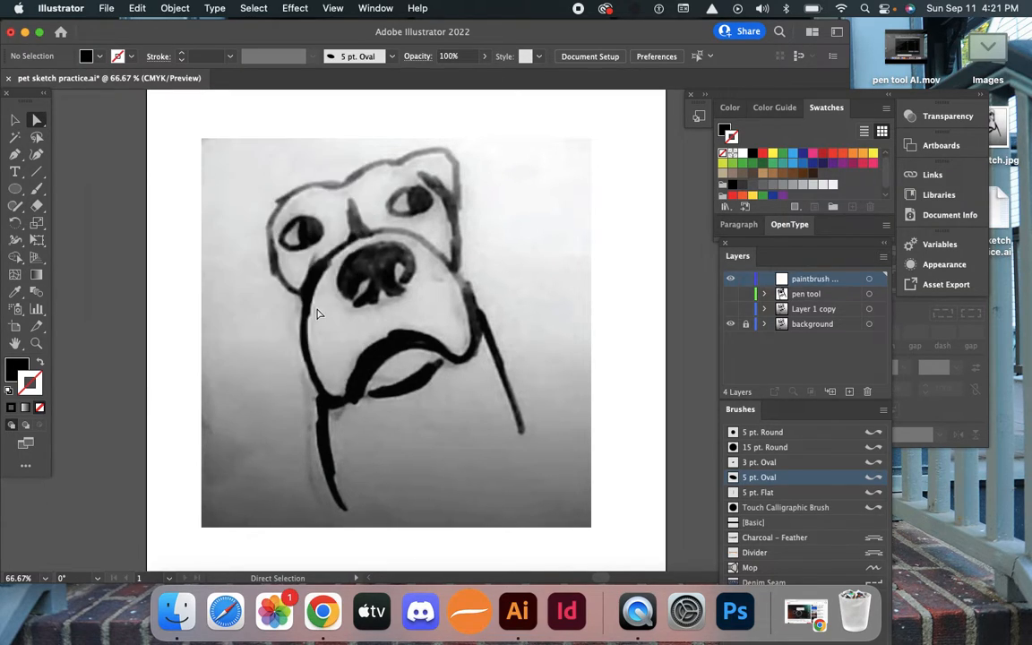
click(722, 157)
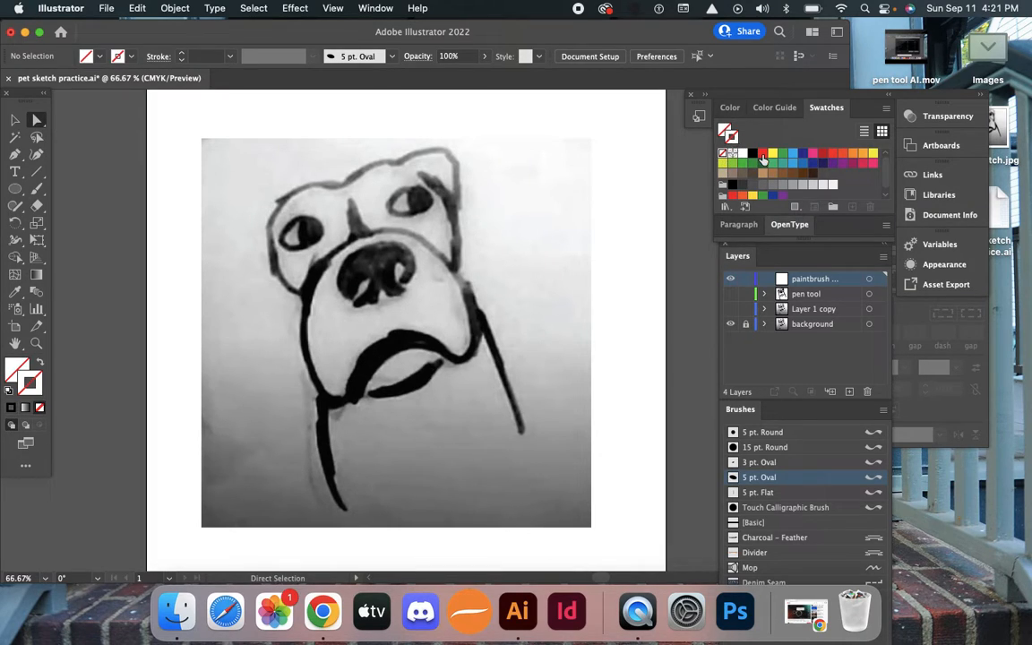
click(762, 155)
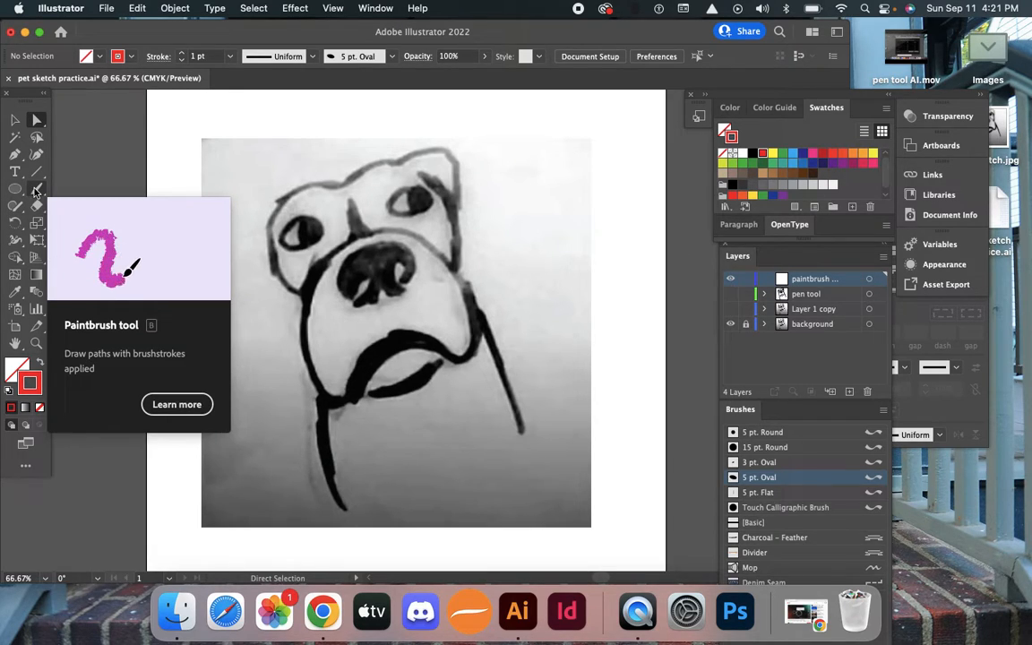
Step: Trace the dog's head outline, neck lines, mouth and lower lip over the sketch with the Paintbrush and the 5 pt. Oval brush
click(36, 190)
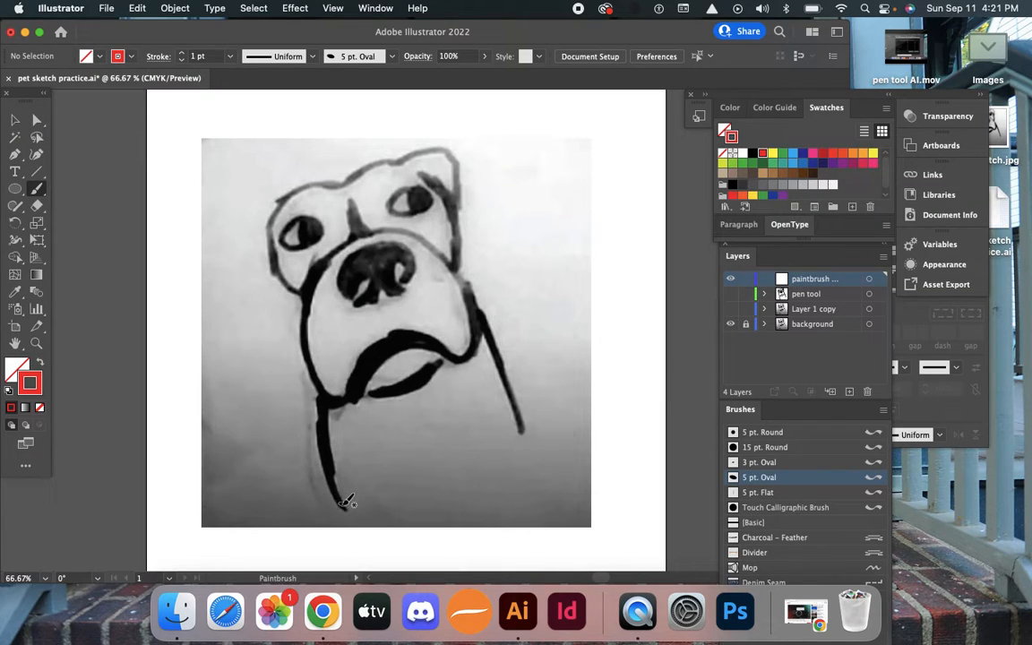
mouse_move(345, 508)
mouse_down()
mouse_move(333, 400)
mouse_move(304, 335)
mouse_move(308, 282)
mouse_move(286, 277)
mouse_move(265, 248)
mouse_move(270, 207)
mouse_move(290, 180)
mouse_move(343, 183)
mouse_move(392, 155)
mouse_move(449, 142)
mouse_move(465, 205)
mouse_up()
mouse_move(430, 172)
mouse_down()
mouse_move(461, 209)
mouse_move(459, 282)
mouse_move(497, 338)
mouse_move(524, 438)
mouse_up()
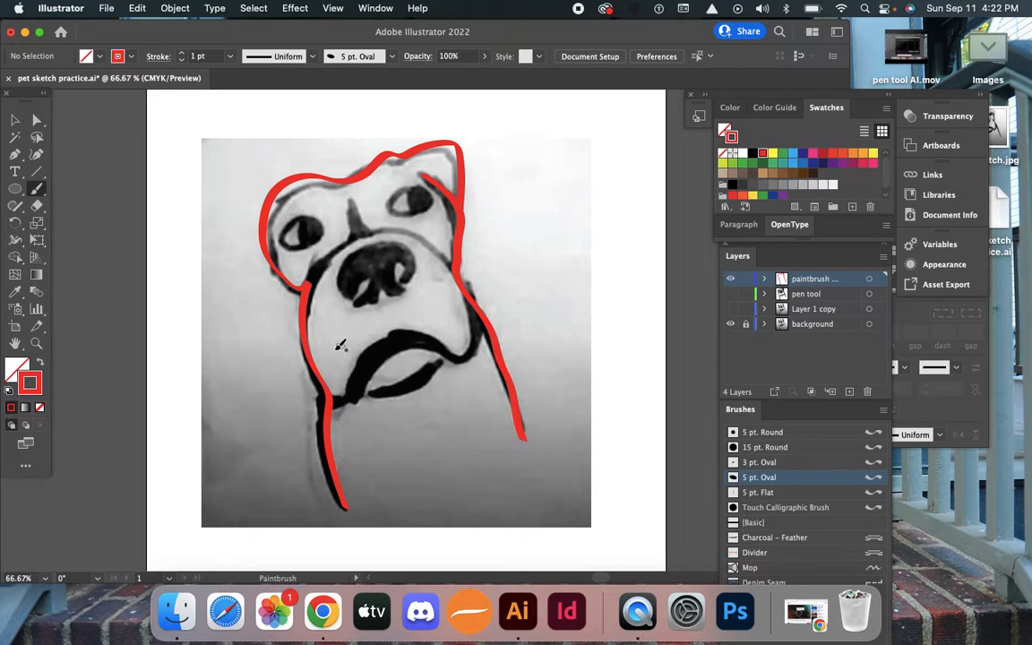
mouse_move(337, 398)
mouse_down()
mouse_move(404, 335)
mouse_move(463, 357)
mouse_move(483, 345)
mouse_move(483, 312)
mouse_up()
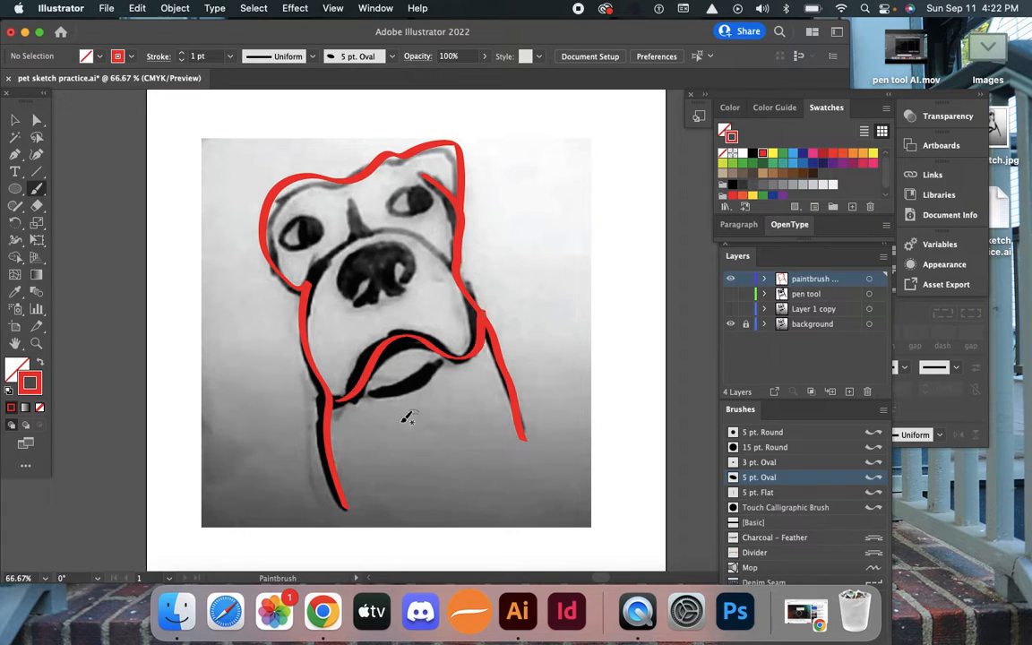
drag(369, 392, 442, 360)
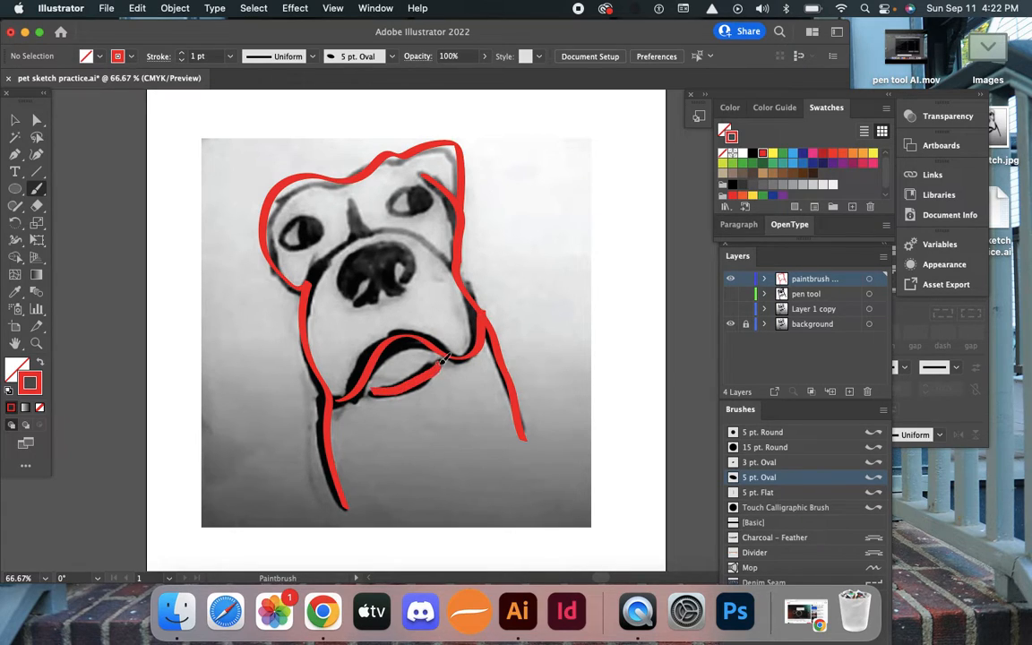
Step: Paint the top curve of the muzzle, the crease between the eyes, and the nose with red brush strokes
mouse_move(306, 287)
mouse_down()
mouse_move(366, 235)
mouse_move(408, 234)
mouse_move(455, 262)
mouse_up()
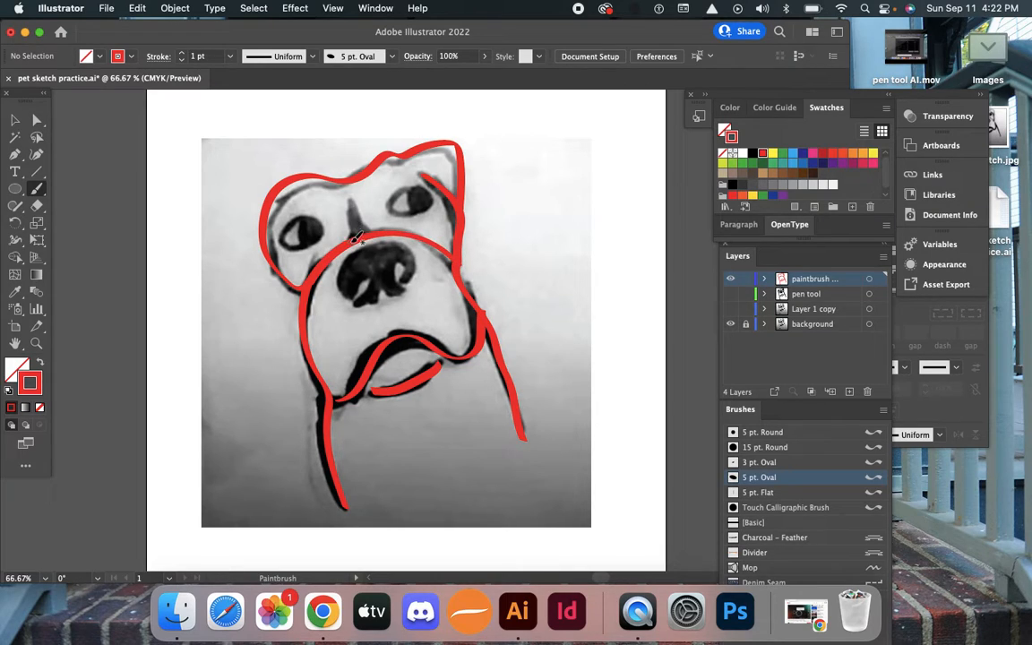
drag(352, 196, 356, 235)
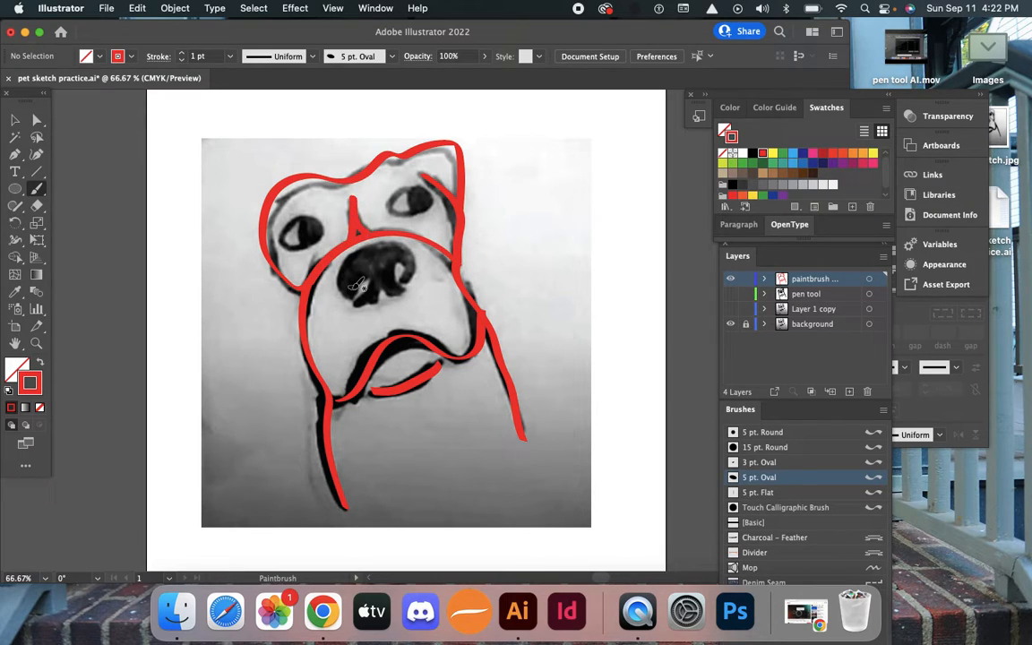
mouse_move(367, 271)
mouse_down()
mouse_move(369, 303)
mouse_move(383, 283)
mouse_move(398, 290)
mouse_move(398, 260)
mouse_move(408, 281)
mouse_move(413, 243)
mouse_move(375, 236)
mouse_move(344, 288)
mouse_up()
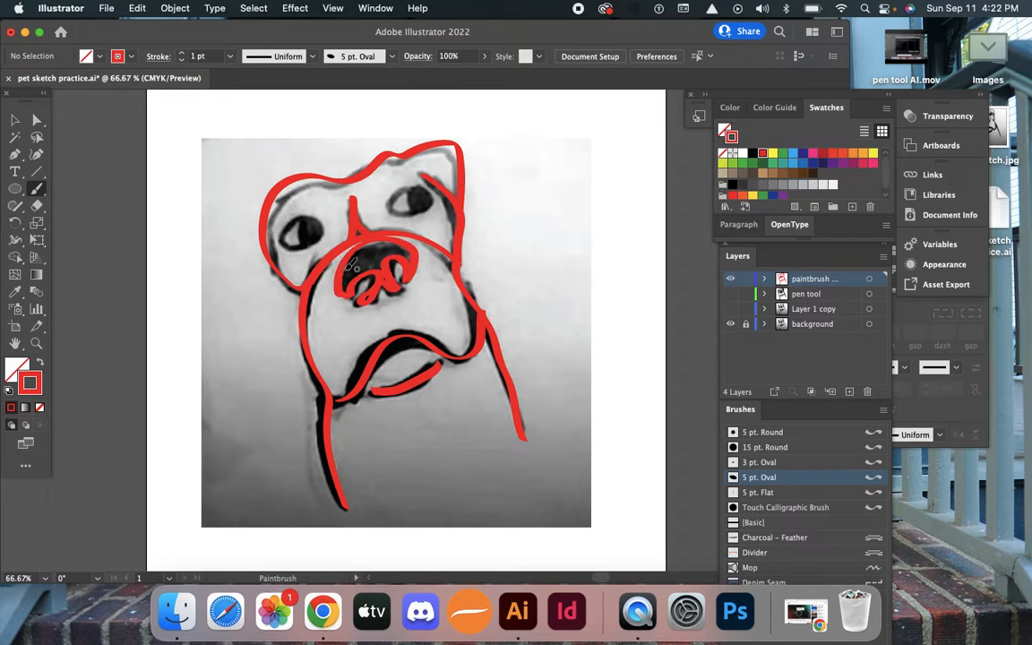
mouse_move(352, 272)
mouse_down()
mouse_move(369, 243)
mouse_move(350, 267)
mouse_move(378, 263)
mouse_move(382, 241)
mouse_move(387, 256)
mouse_move(401, 244)
mouse_move(409, 259)
mouse_move(368, 243)
mouse_up()
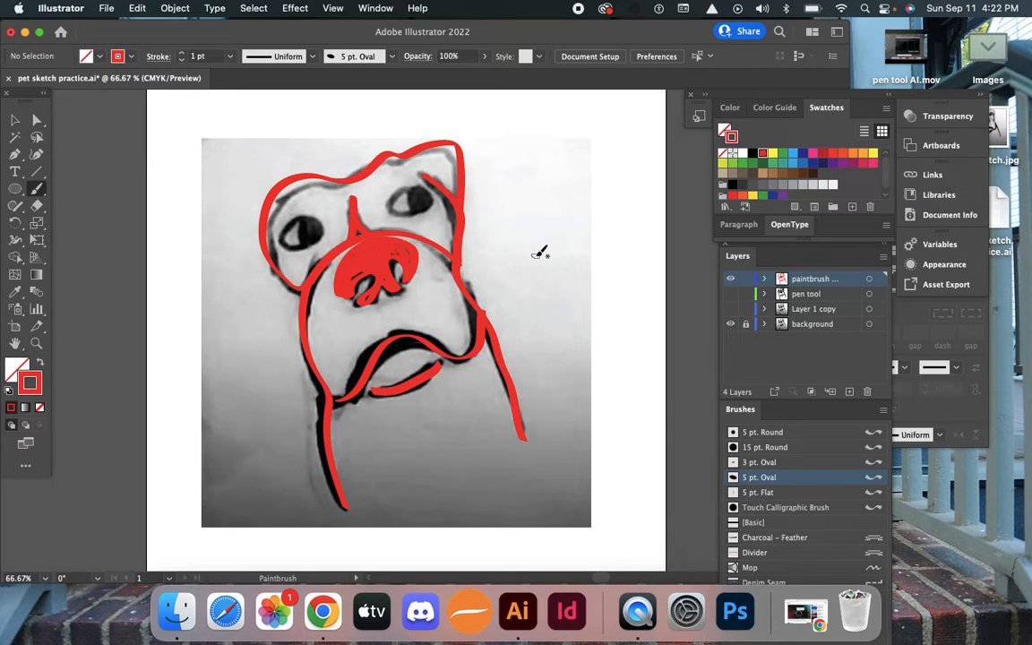
Step: Examine the brush stroke beside the dog's right-hand eye up close and select it to reveal its centre path
key(v)
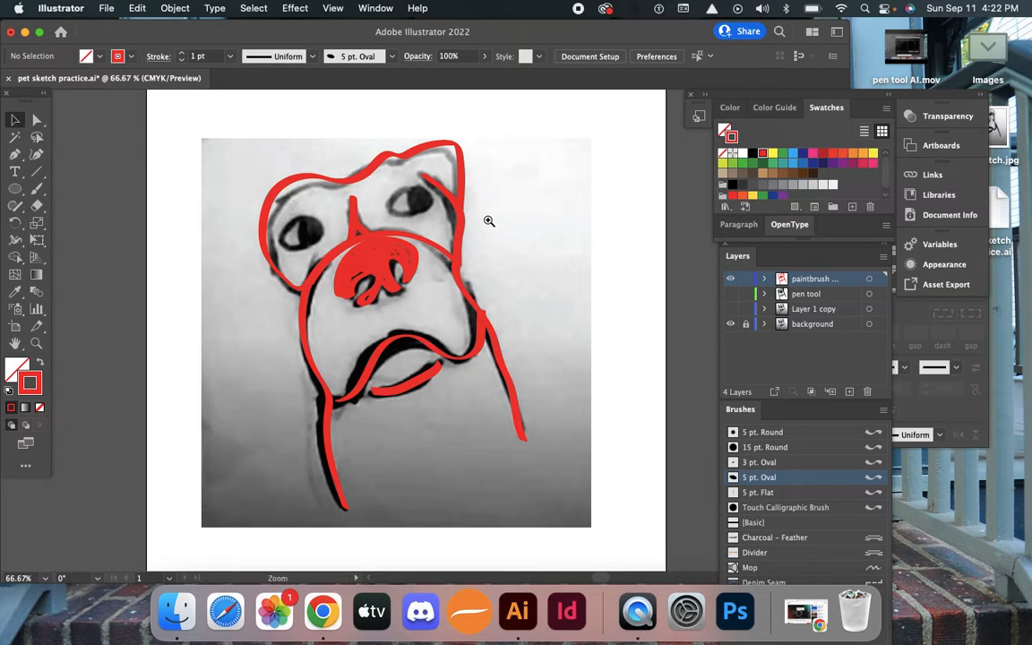
scroll(457, 214, up, 1)
scroll(457, 214, up, 6)
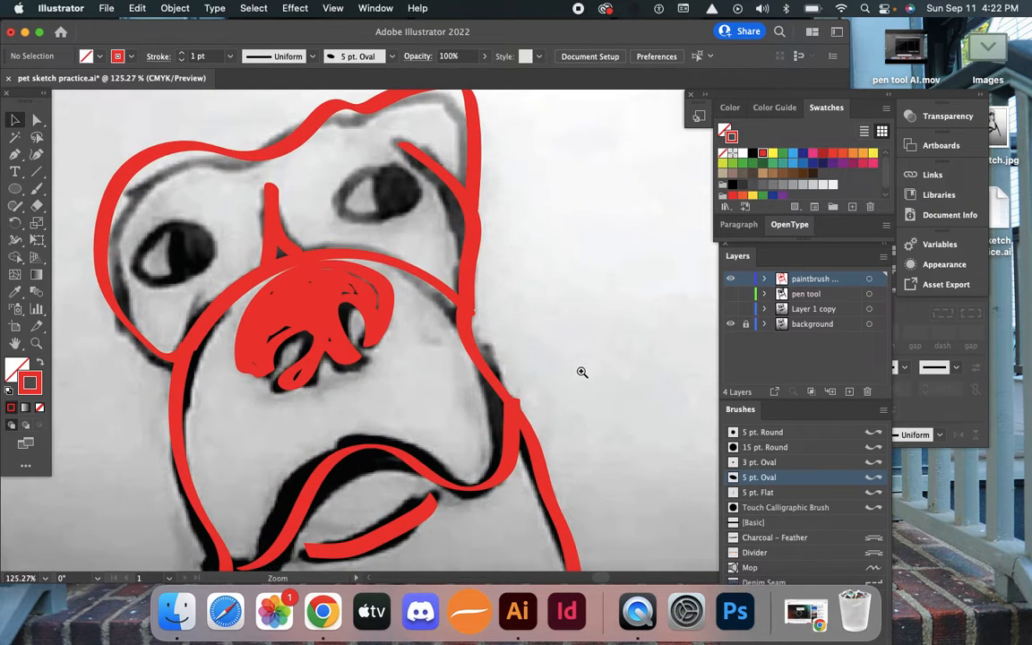
scroll(416, 304, up, 3)
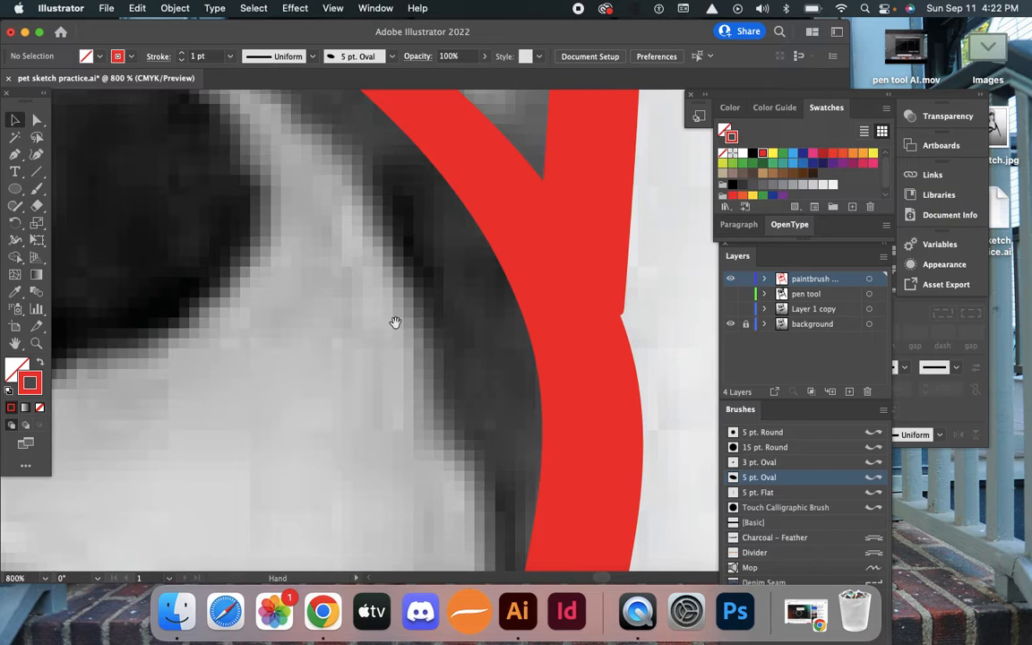
scroll(396, 324, up, 1)
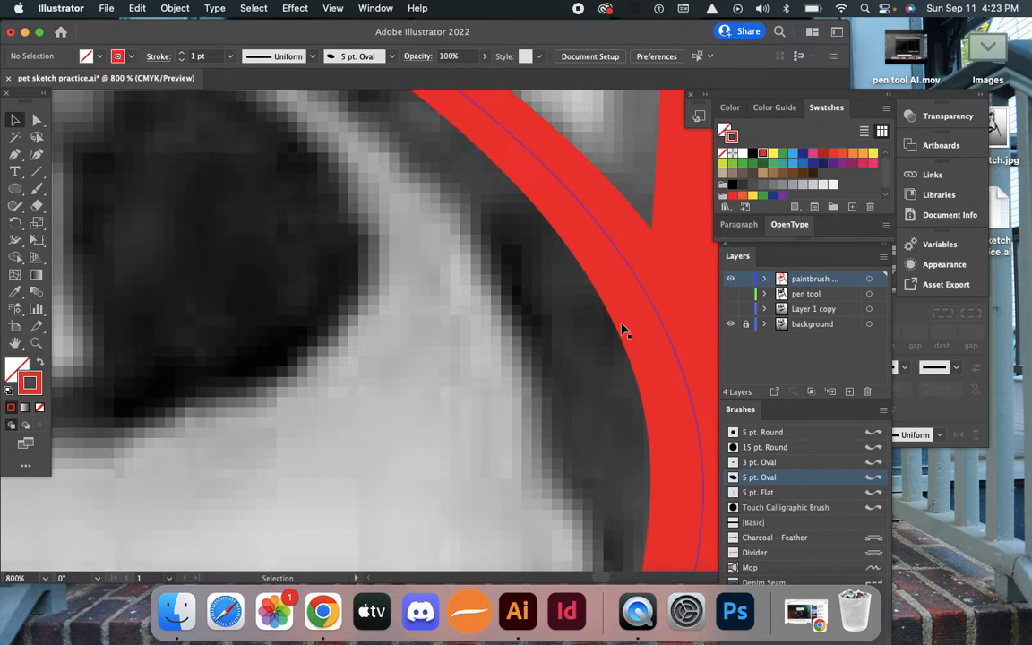
click(631, 291)
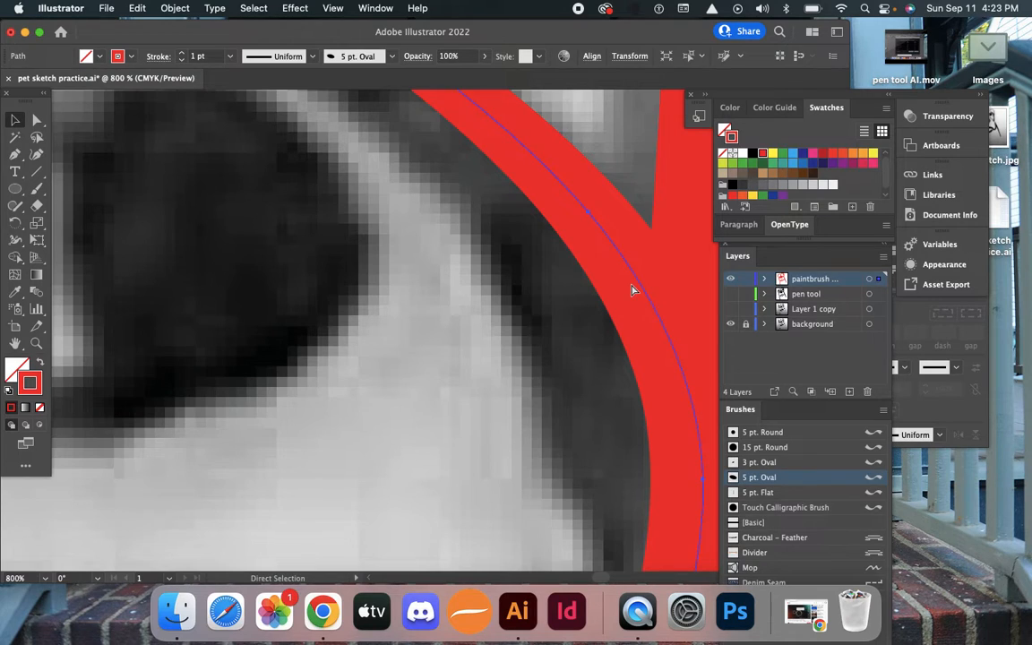
key(super+0)
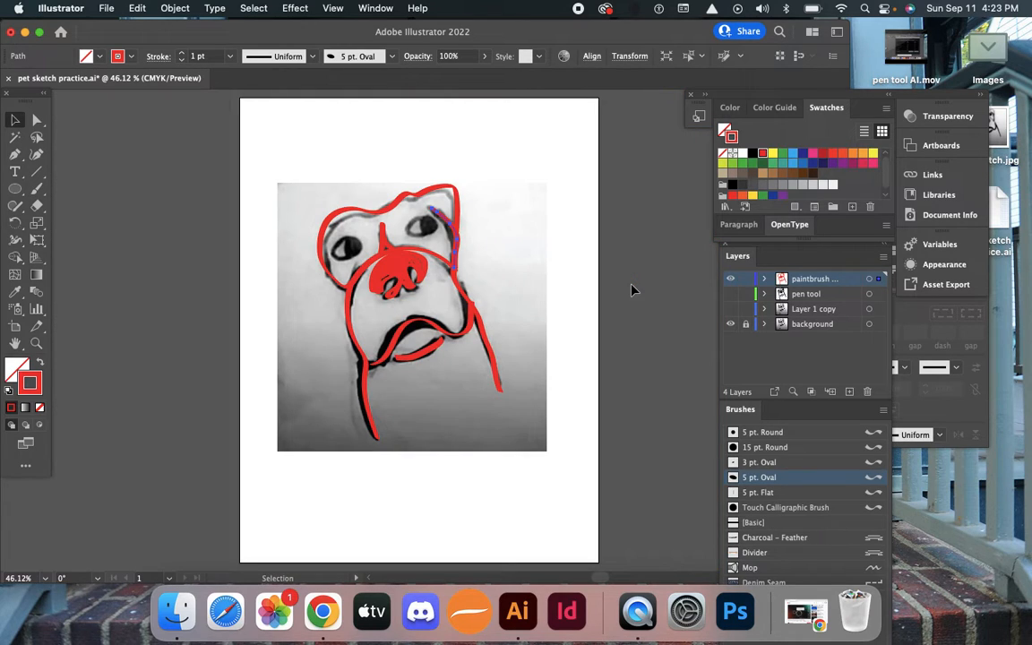
Step: Fill the remaining gaps in the dog's nose with red Paintbrush strokes, leaving the nostrils open
super+click(405, 278)
super+click(400, 281)
super+click(431, 341)
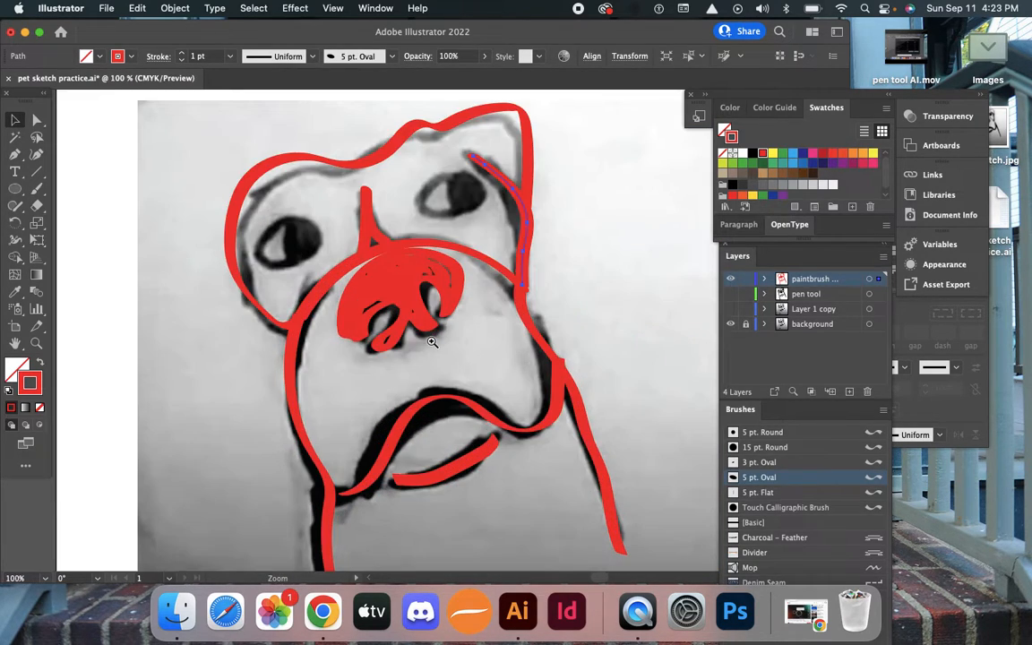
super+click(421, 338)
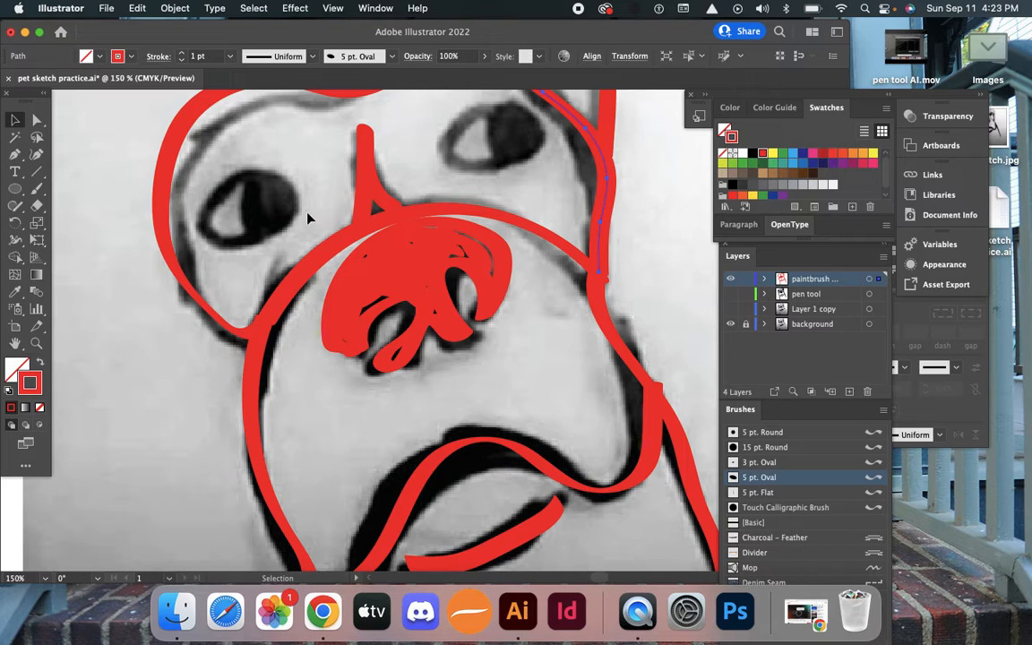
key(super+minus)
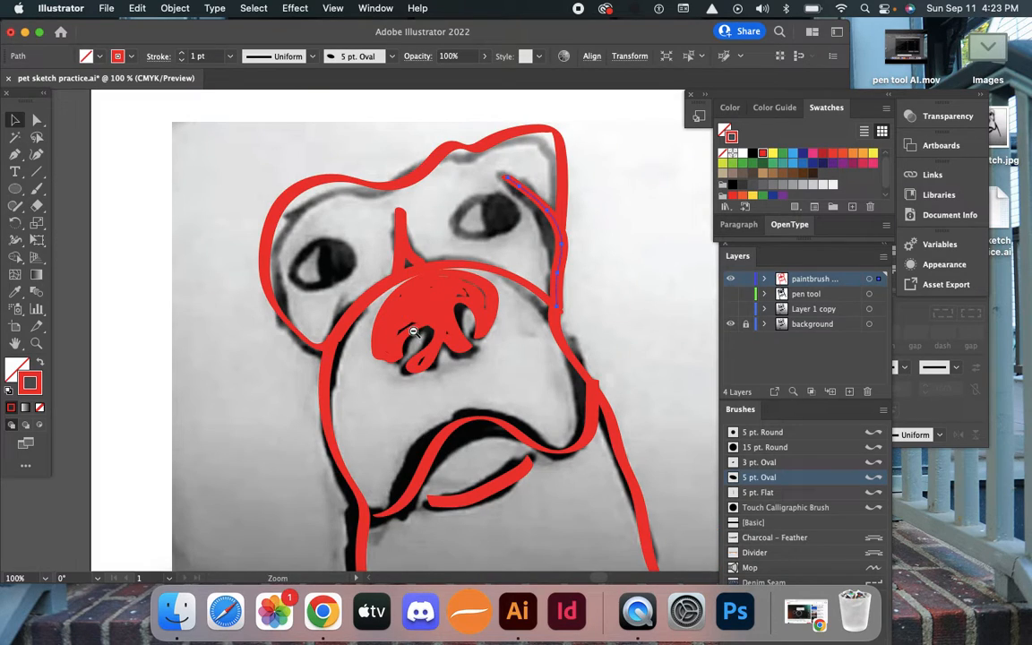
click(37, 188)
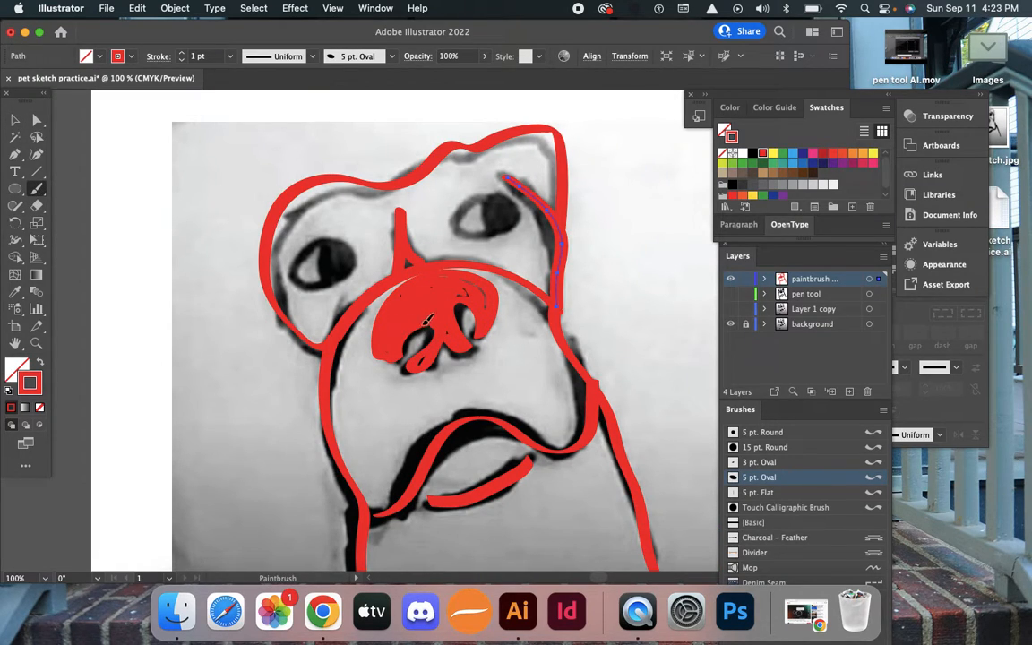
key(super+shift+a)
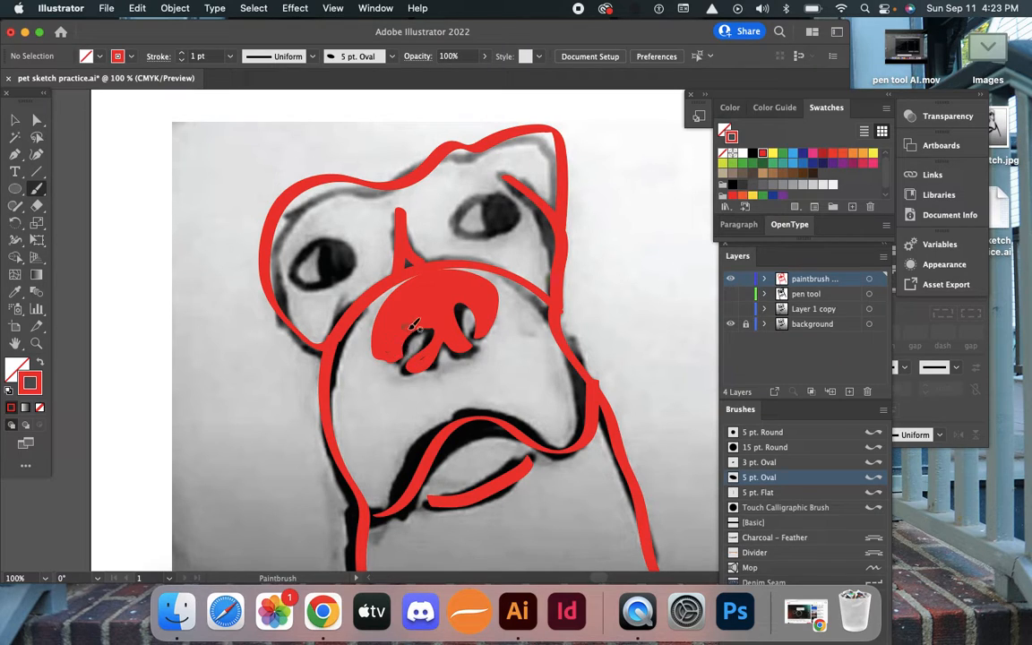
Step: Paint both pupils solid red and trace the outlines of both eyes with the Paintbrush
key(v)
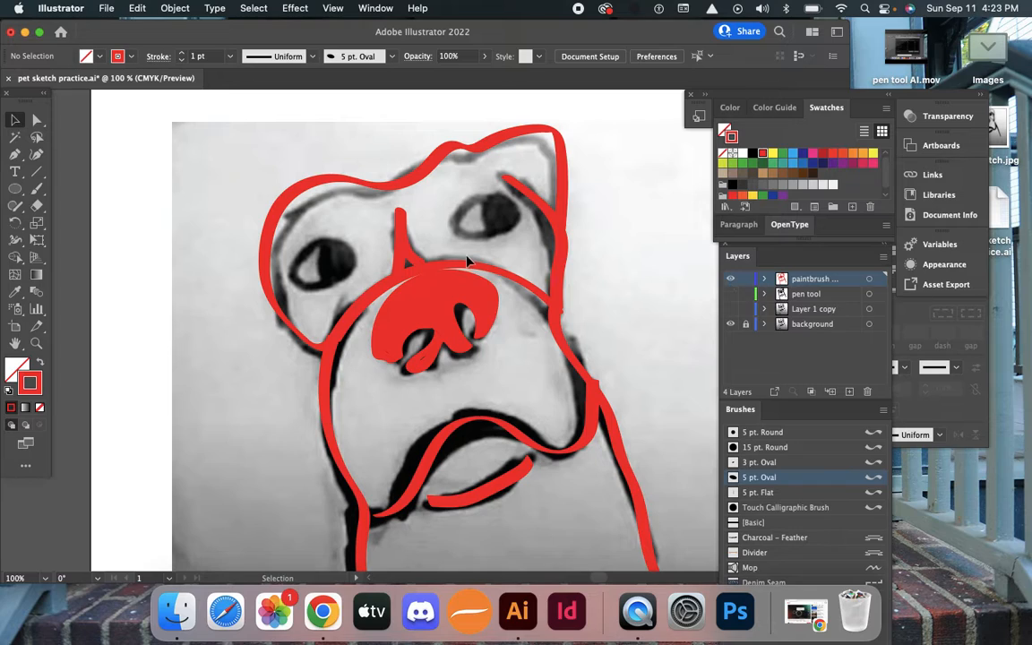
click(37, 188)
mouse_move(332, 260)
mouse_down()
mouse_move(343, 254)
mouse_move(303, 224)
mouse_move(354, 243)
mouse_up()
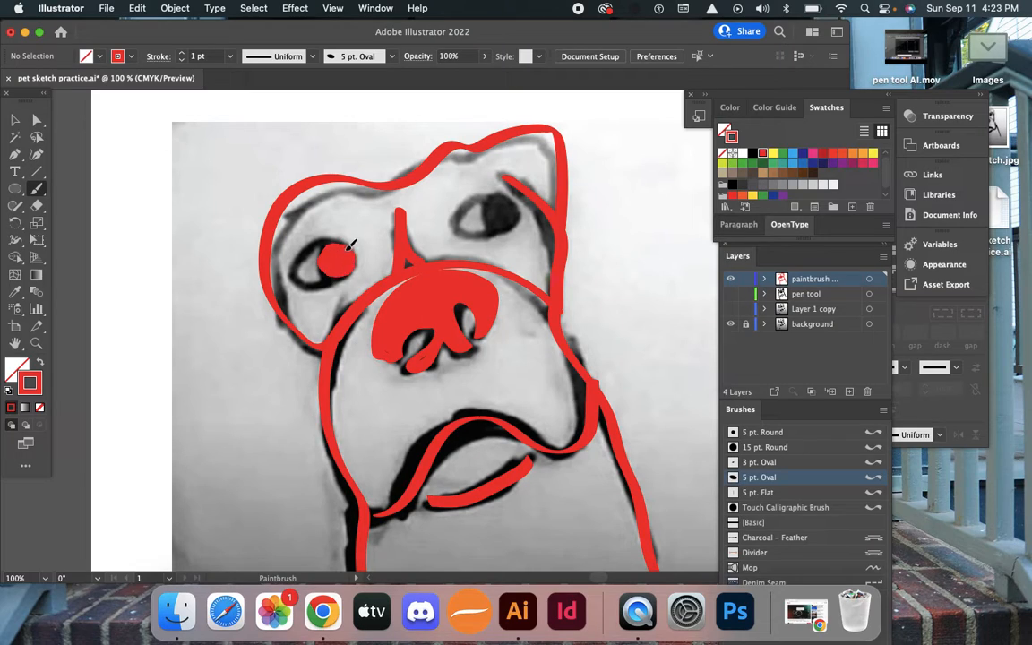
drag(493, 211, 506, 211)
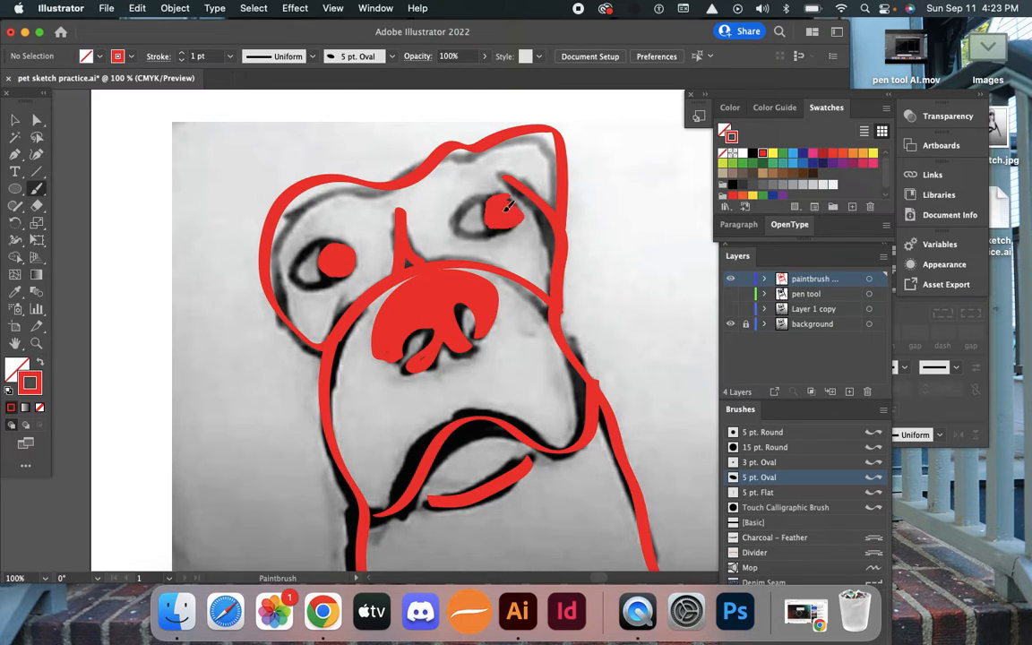
mouse_move(502, 202)
mouse_down()
mouse_move(462, 201)
mouse_move(452, 222)
mouse_move(465, 237)
mouse_move(520, 208)
mouse_up()
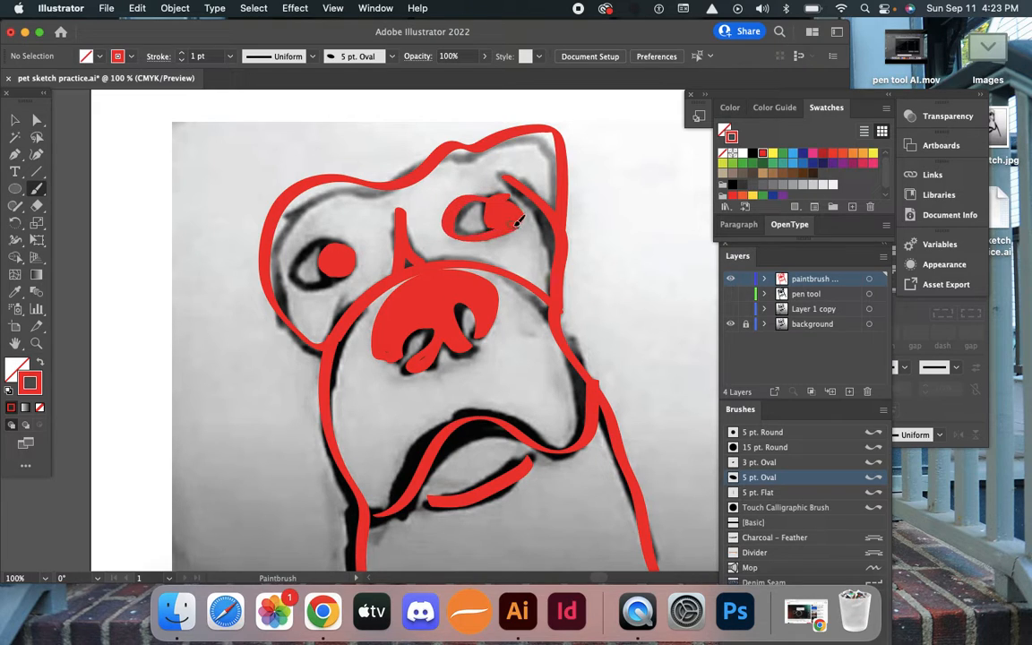
mouse_move(339, 244)
mouse_down()
mouse_move(269, 234)
mouse_move(287, 262)
mouse_move(318, 249)
mouse_up()
Step: Select all the red brush strokes of the dog drawing to inspect their paths, and deselect them
key(space)
key(super+minus)
drag(581, 295, 609, 240)
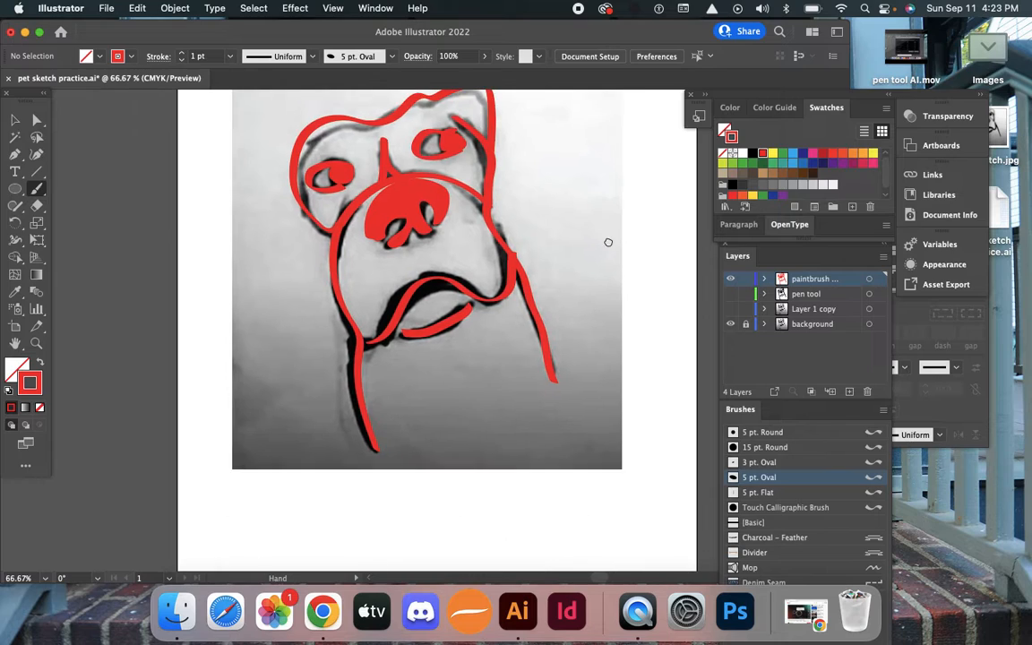
drag(594, 299, 595, 363)
key(v)
drag(238, 155, 626, 510)
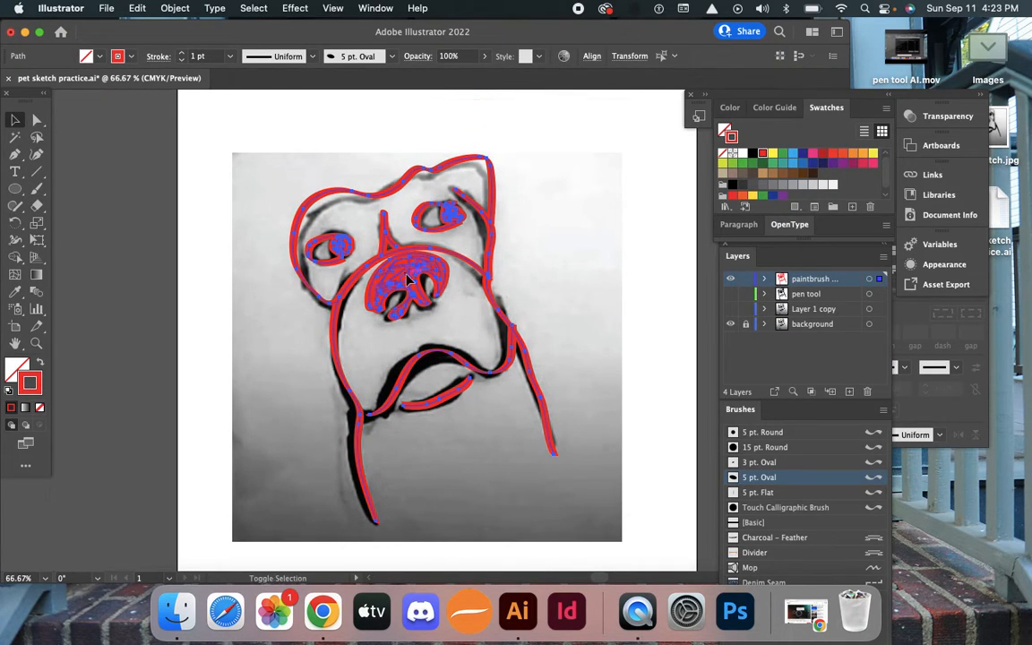
click(569, 222)
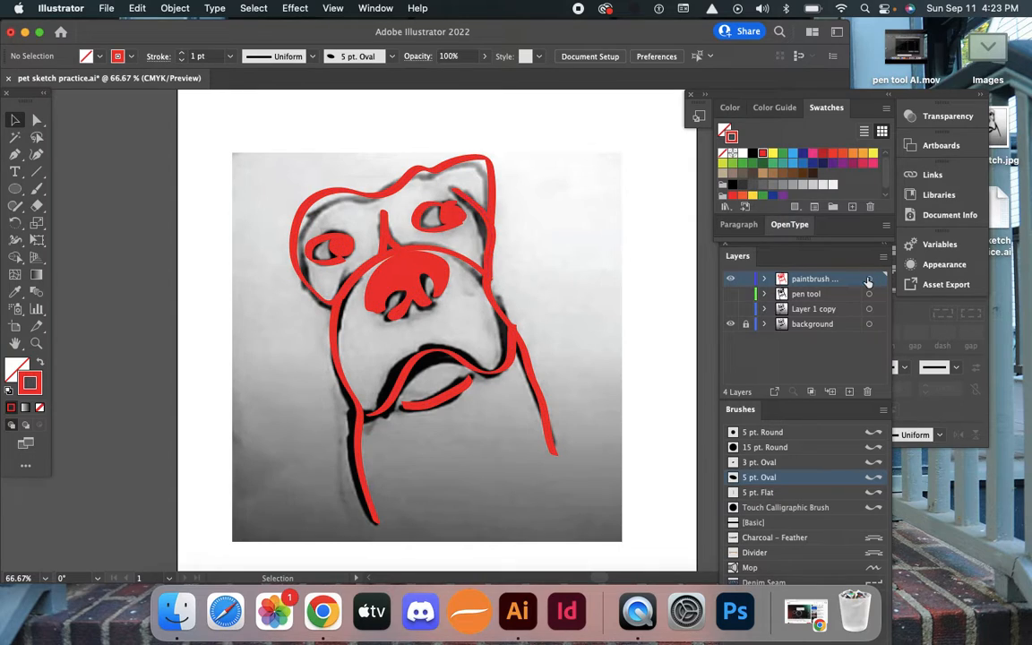
Step: Hide the background layer and check the red brush drawing on its own
click(730, 324)
mouse_move(273, 157)
mouse_down()
mouse_move(484, 201)
mouse_move(591, 459)
mouse_move(599, 447)
mouse_up()
click(641, 364)
key(a)
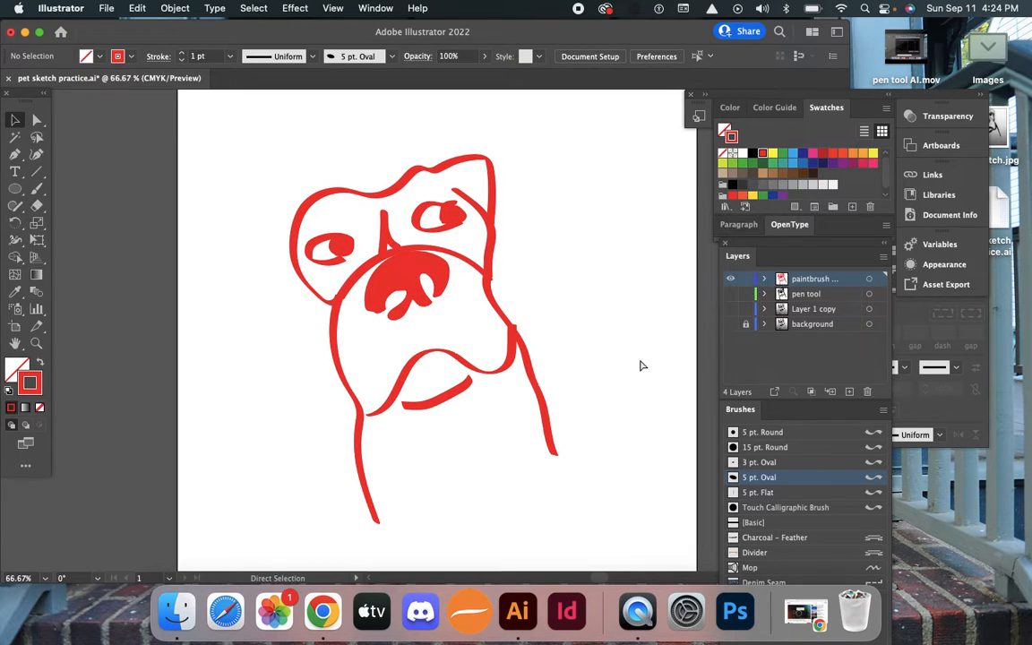
Step: Switch to Outline view and select the overlapping paths in the pupil and nose to examine how the brush strokes are built
key(super+y)
scroll(363, 238, up, 3)
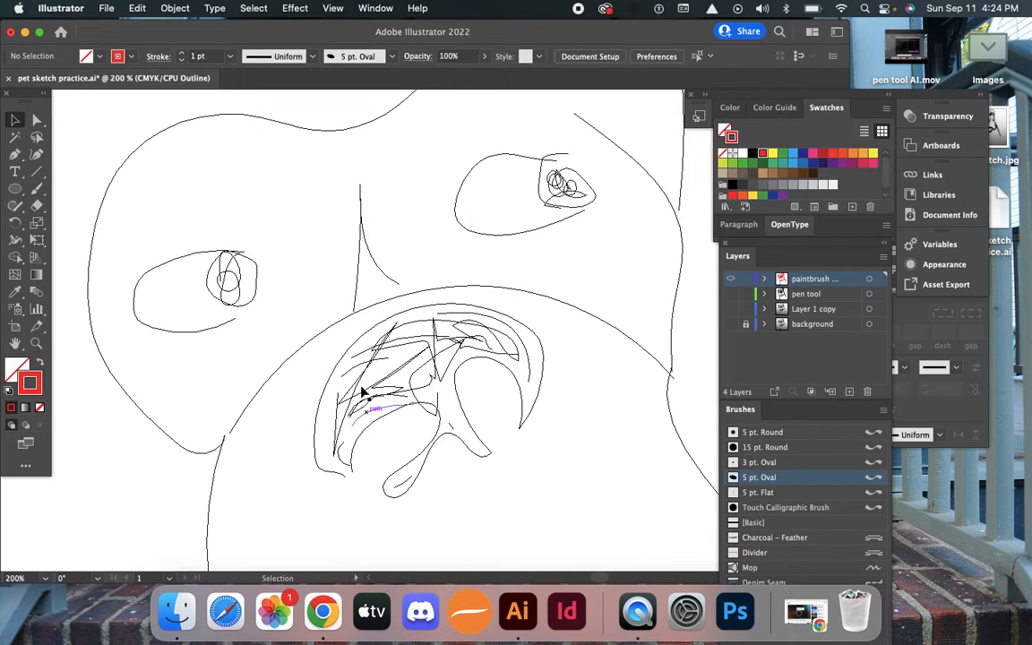
click(230, 280)
click(433, 368)
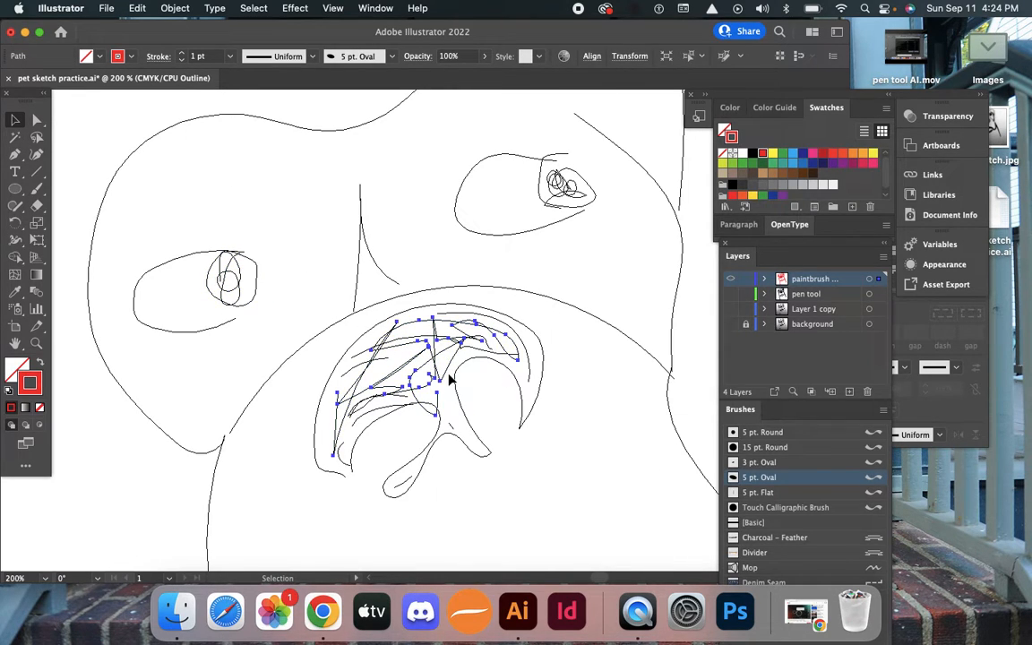
click(440, 396)
click(385, 392)
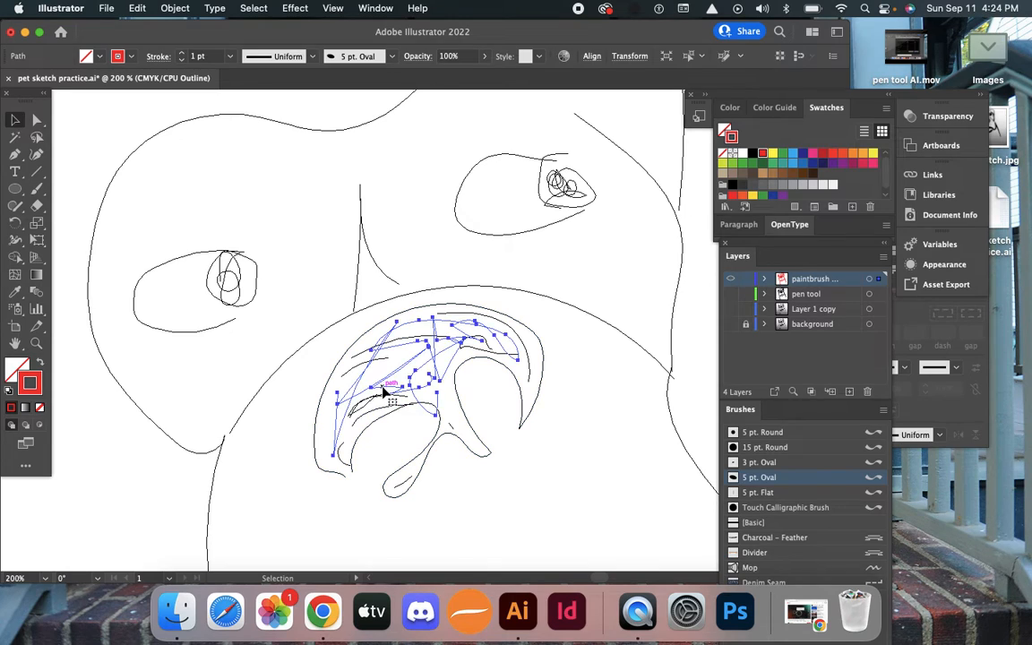
Step: Hide the paintbrush tool layer and show the pen tool layer to compare its outlines
click(731, 281)
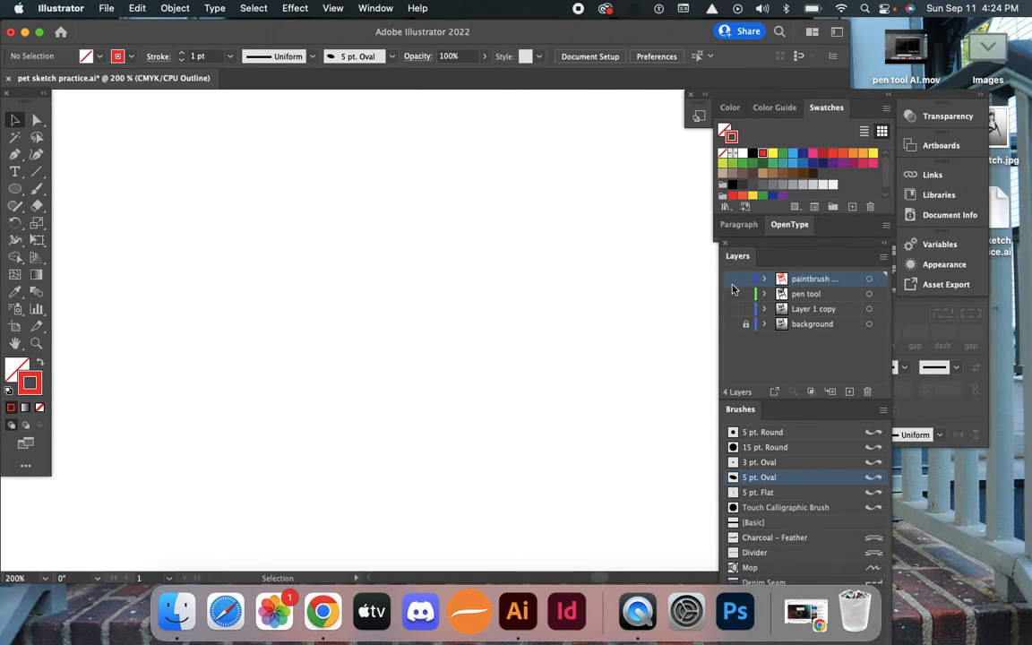
click(730, 294)
key(z)
alt+click(497, 367)
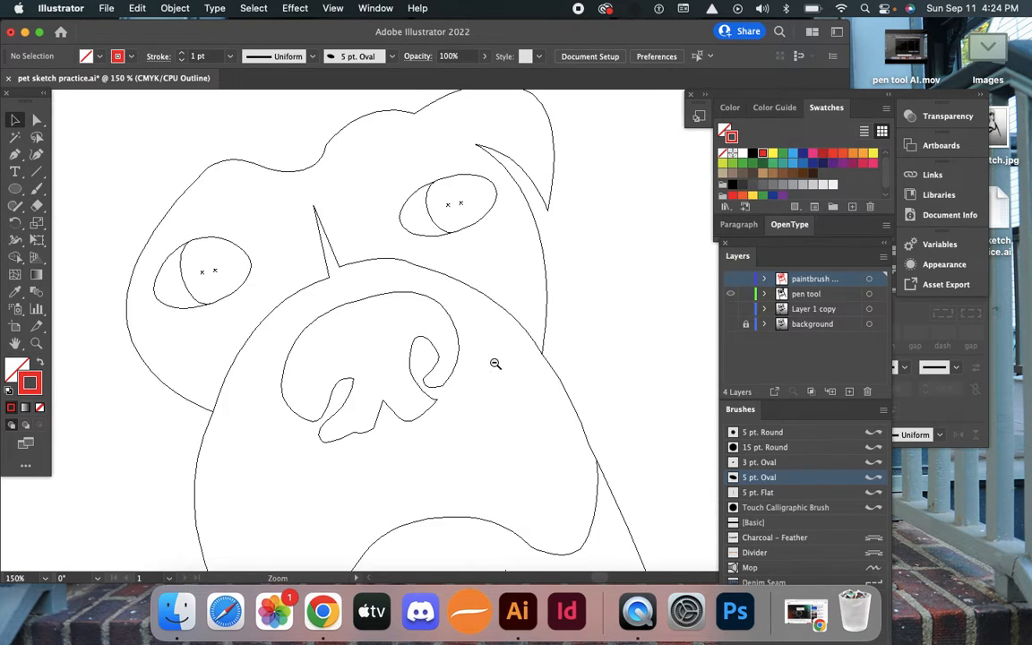
Step: Return the pen tool drawing to Preview at 66.67% zoom and select the nose shape to examine its anchor points
alt+click(447, 403)
alt+click(463, 427)
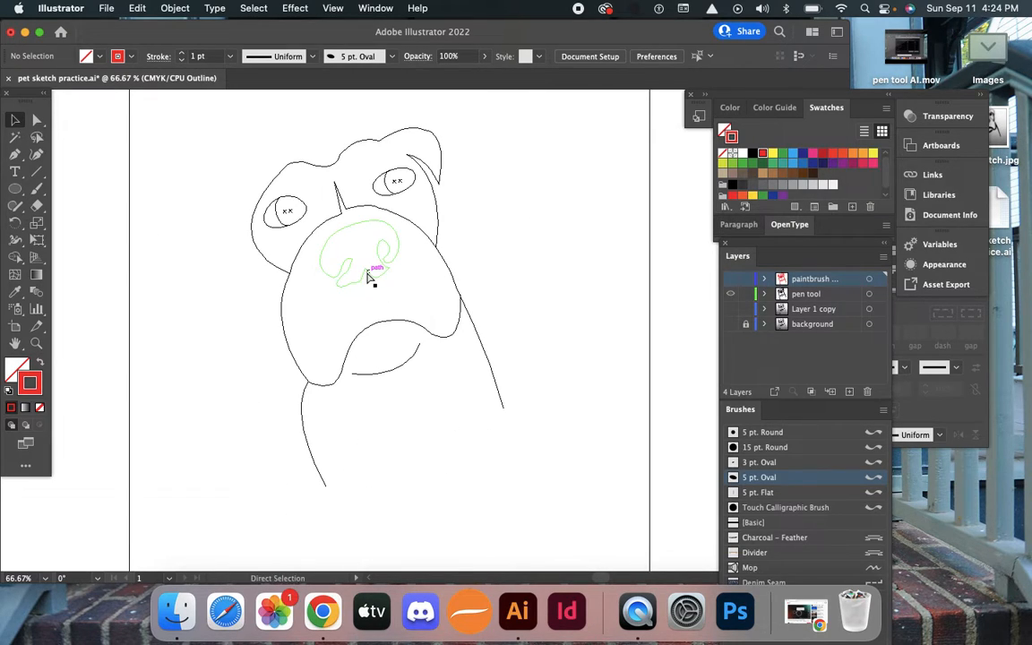
key(super+y)
key(a)
drag(402, 229, 410, 224)
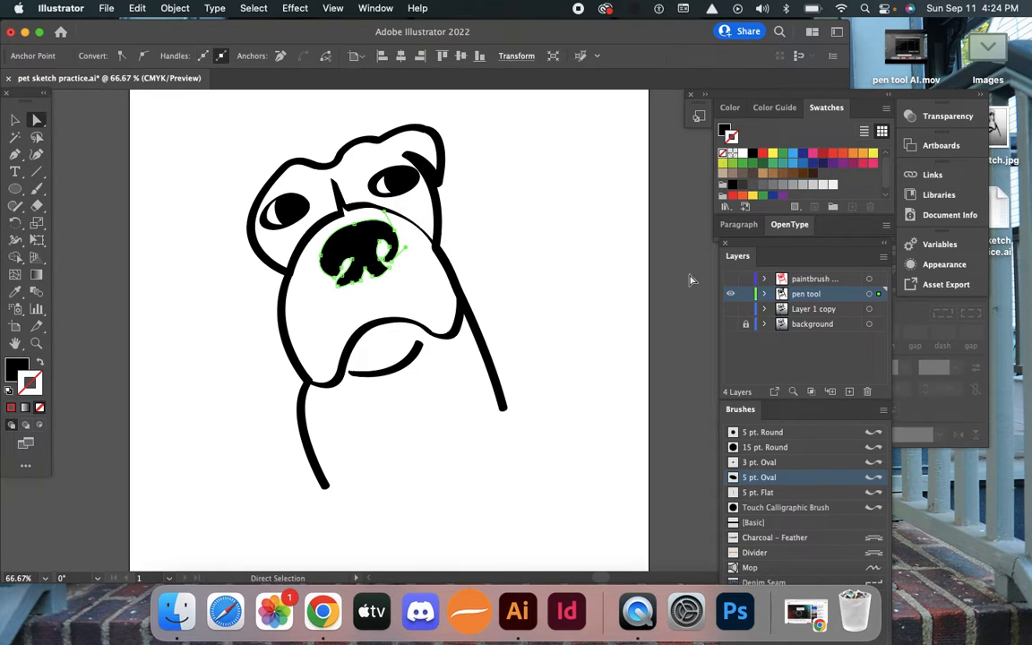
Step: Hide the pen tool layer, show the paintbrush layer and make it the active layer
click(731, 293)
click(730, 279)
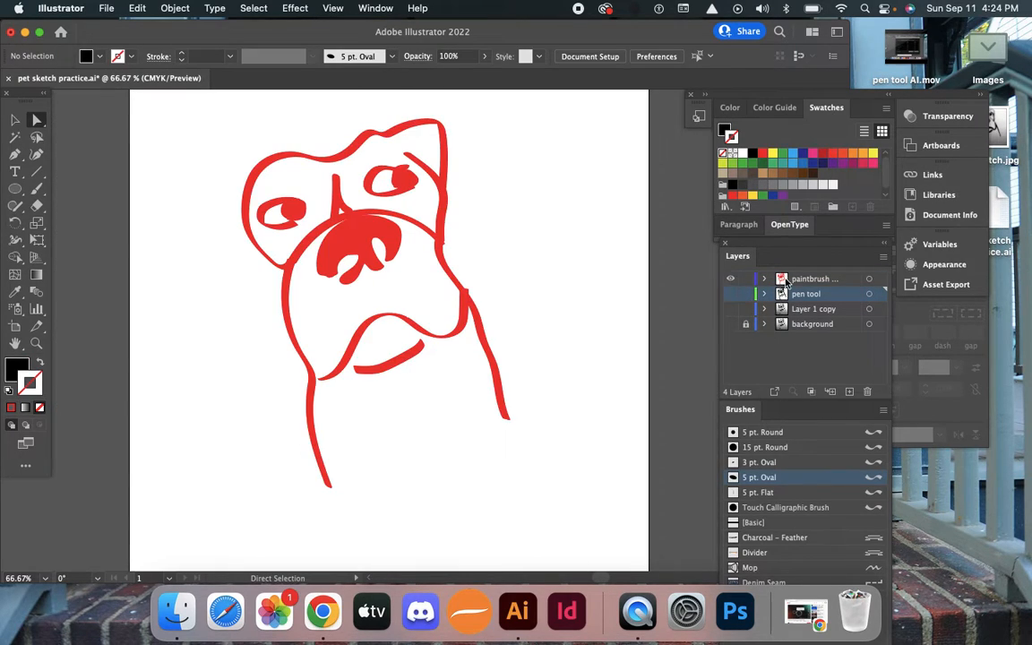
click(807, 281)
Step: Try pulling single brush strokes out of the nose, and show the background sketch briefly for comparison
drag(421, 203, 460, 194)
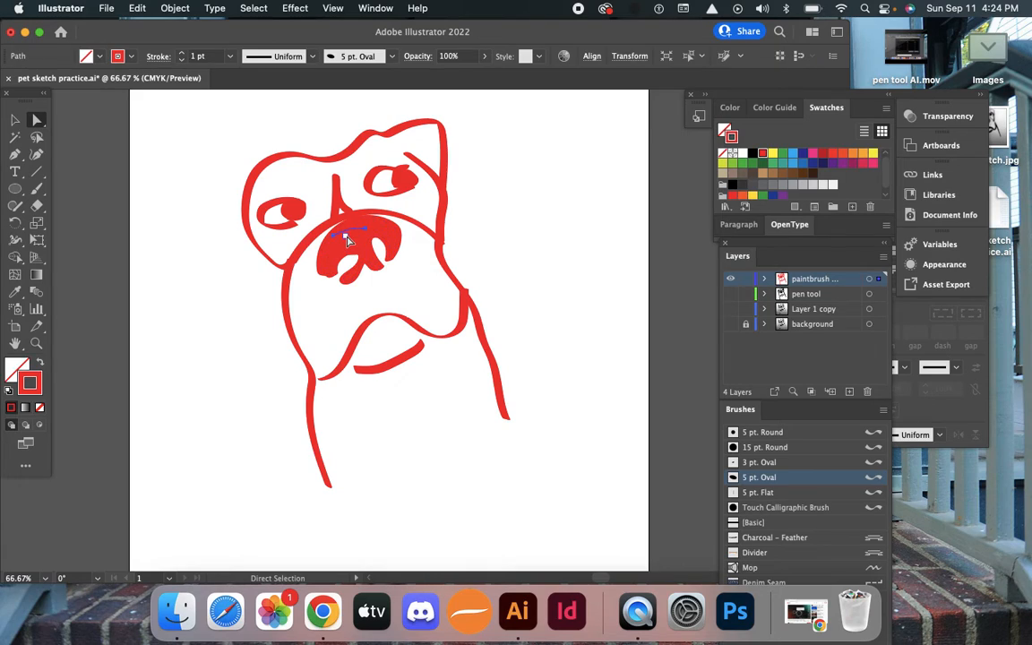
click(338, 218)
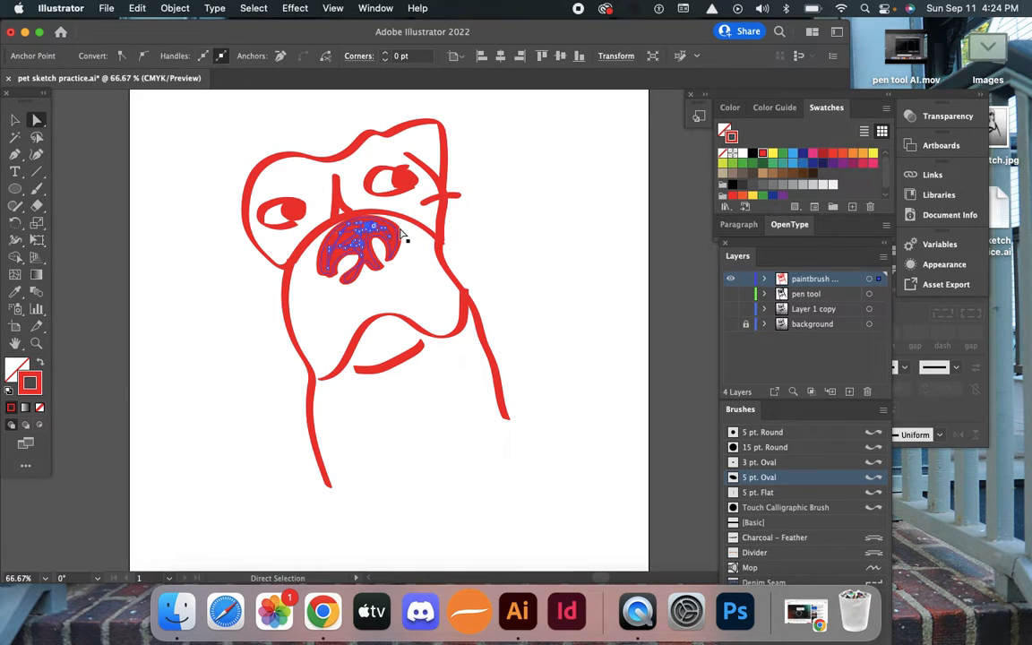
drag(401, 233, 450, 208)
click(458, 200)
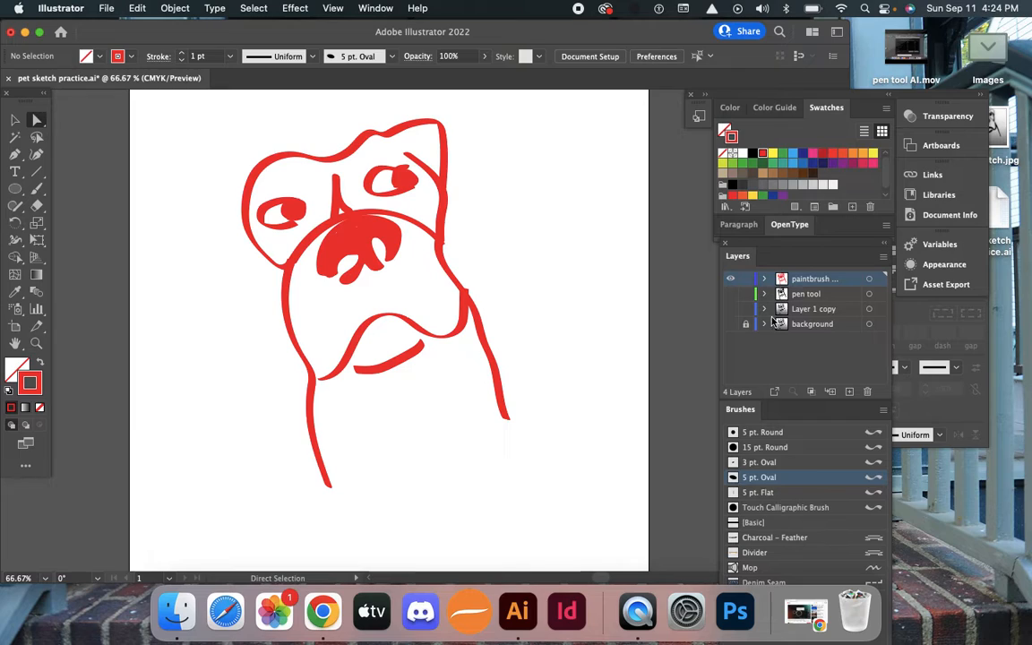
click(731, 309)
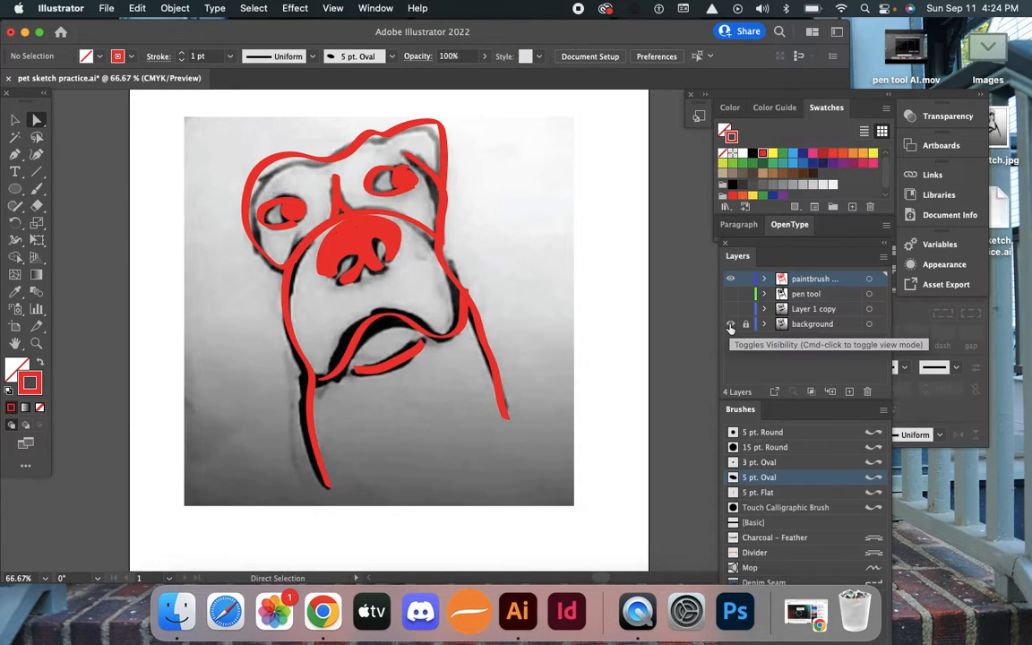
click(731, 309)
Step: Select all the red brush strokes, try the 3 pt. Oval, 15 pt. Round and 5 pt. Flat brushes, and apply Charcoal - Feather
mouse_move(213, 110)
mouse_down()
mouse_move(507, 295)
mouse_move(601, 547)
mouse_up()
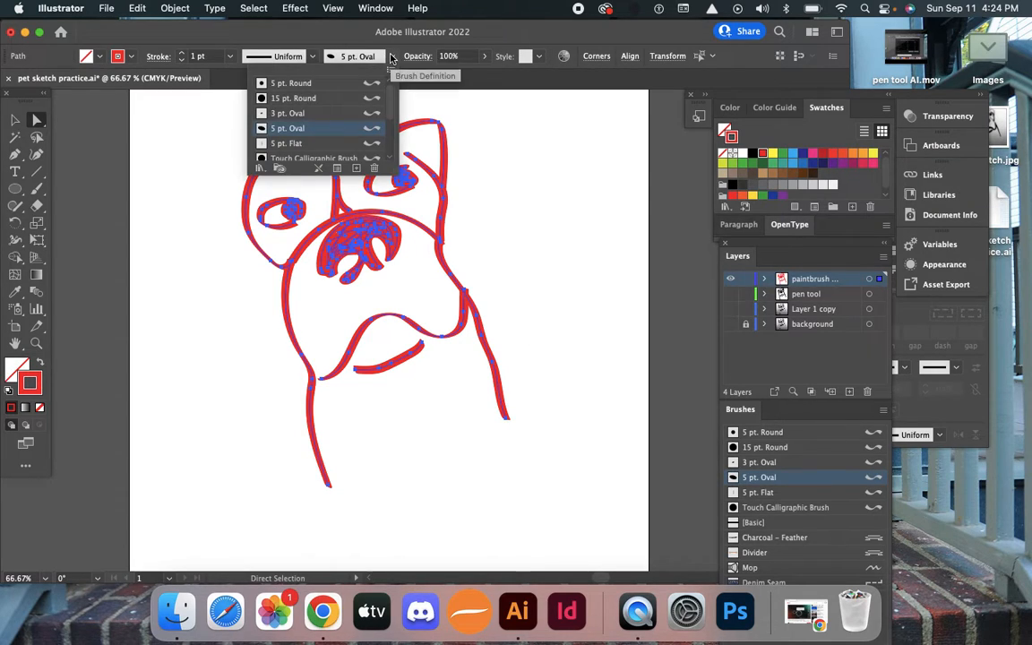
click(304, 114)
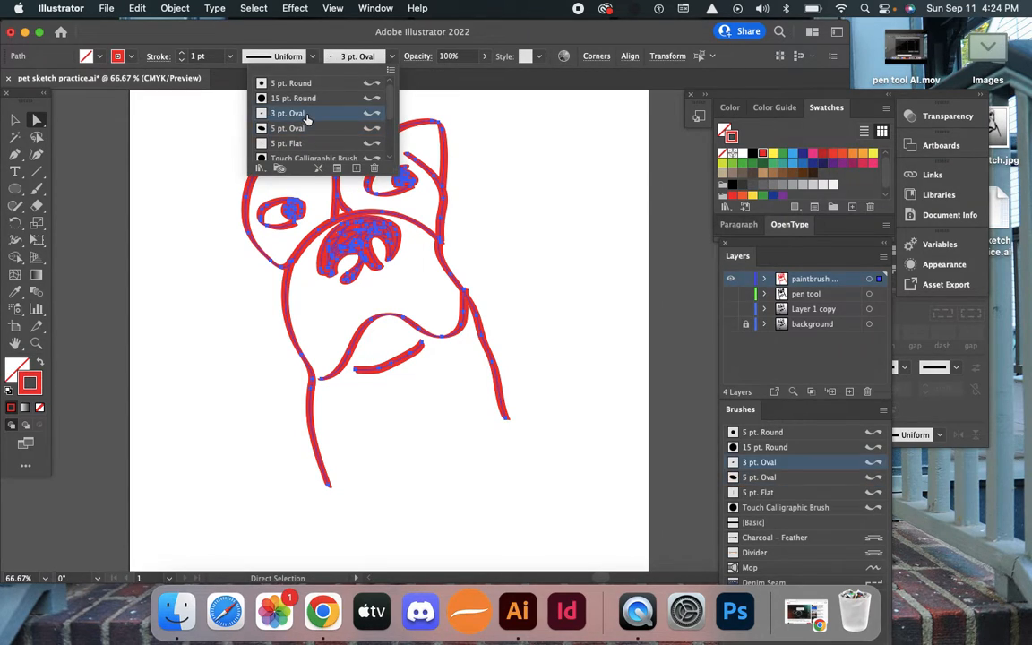
click(309, 99)
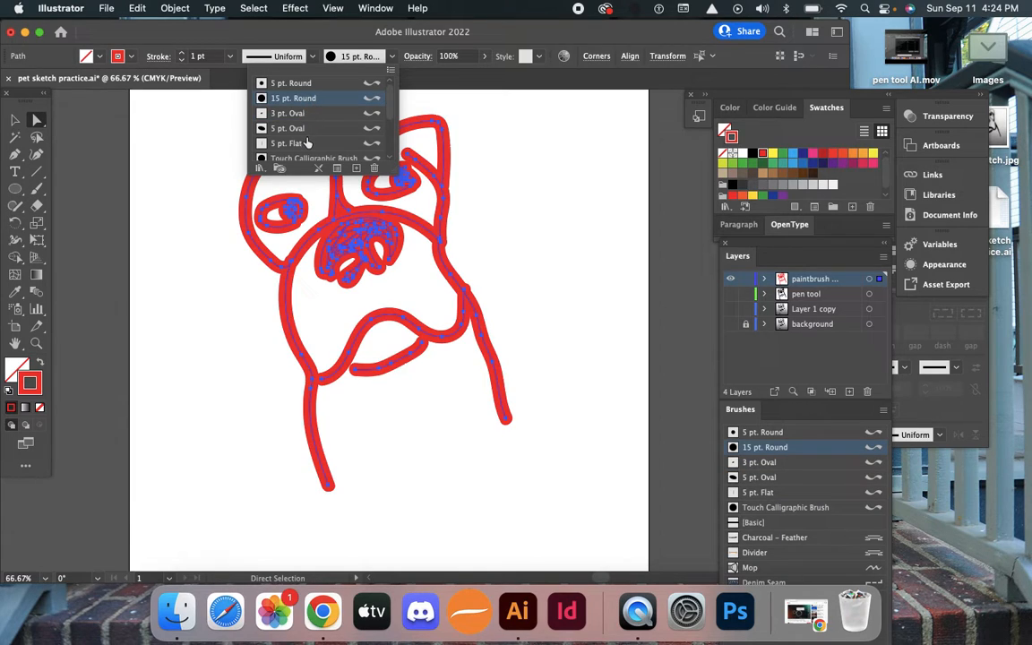
click(285, 142)
scroll(282, 136, down, 3)
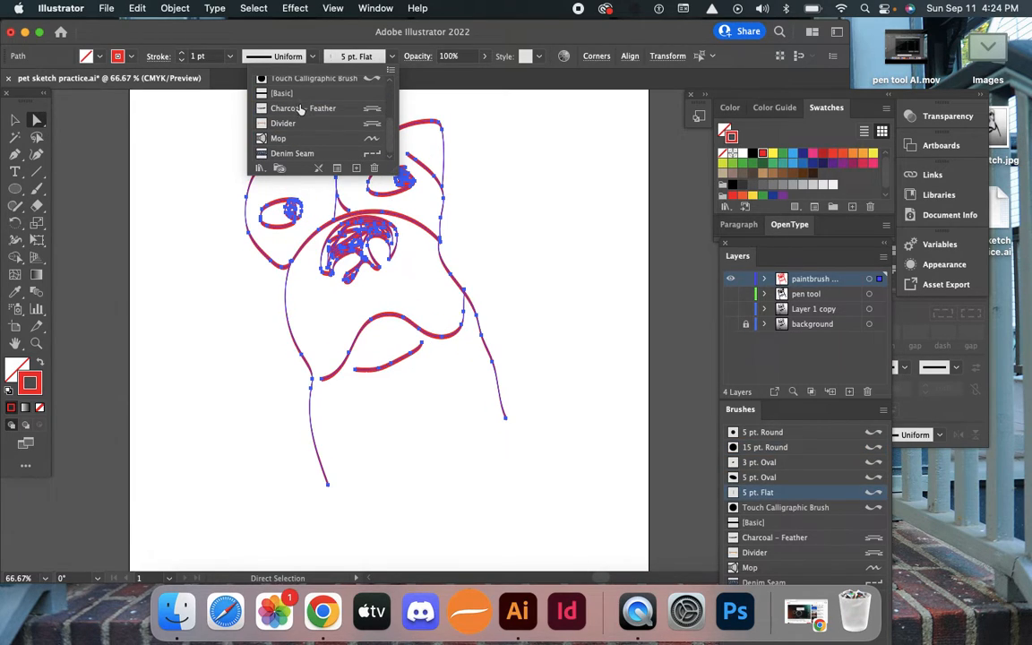
click(299, 107)
click(476, 165)
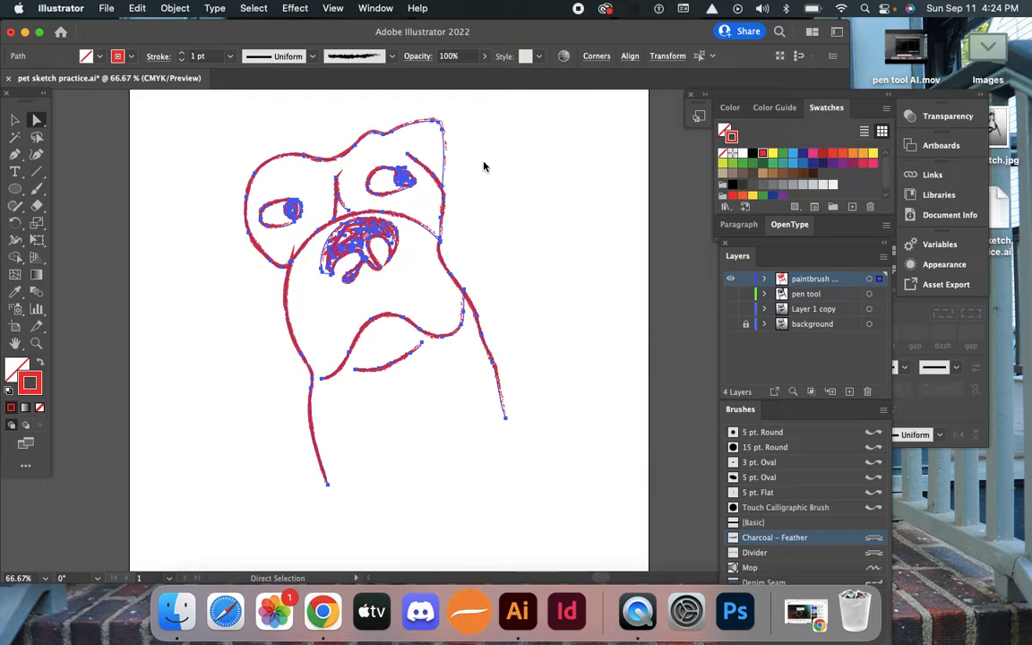
Step: Check the restyled strokes in Outline view, return to Preview and deselect them
key(super+y)
key(super+y)
click(484, 168)
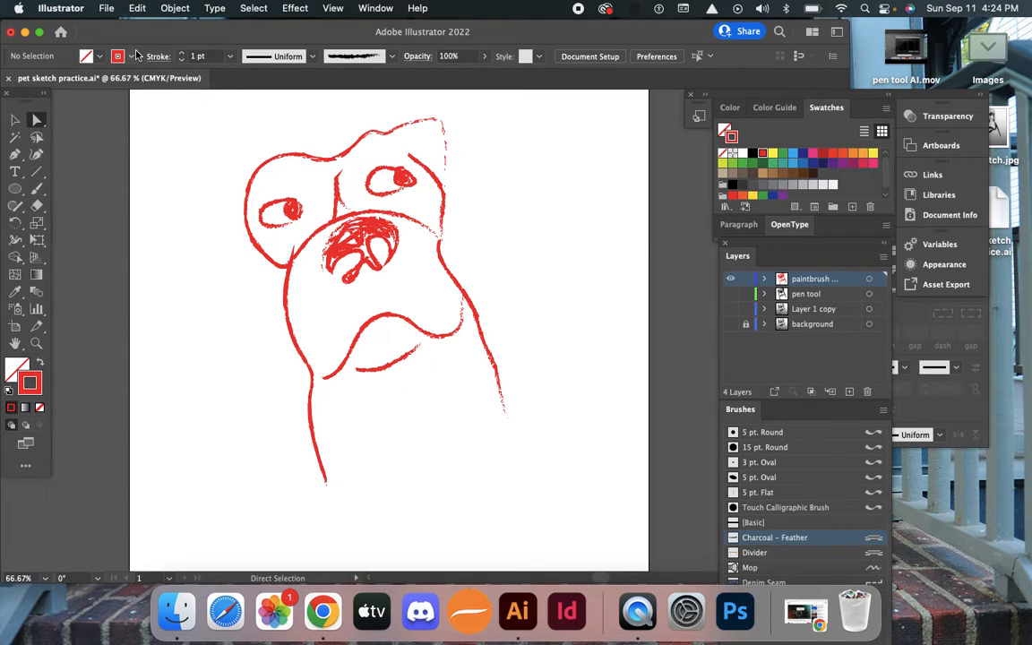
Step: Save the document and check whether the Save command is still available
click(105, 9)
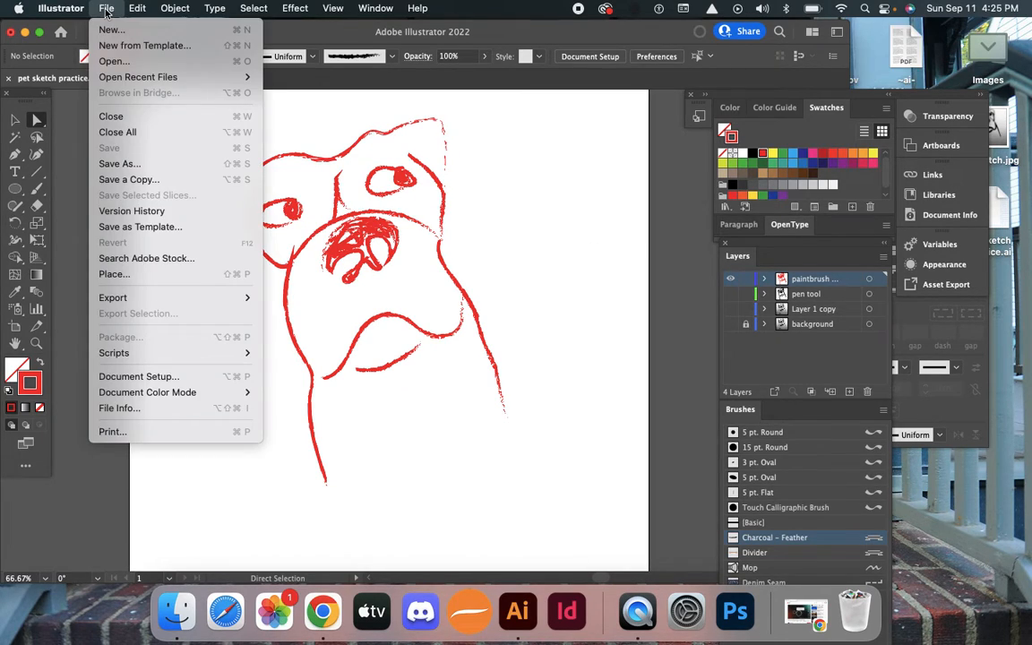
click(106, 13)
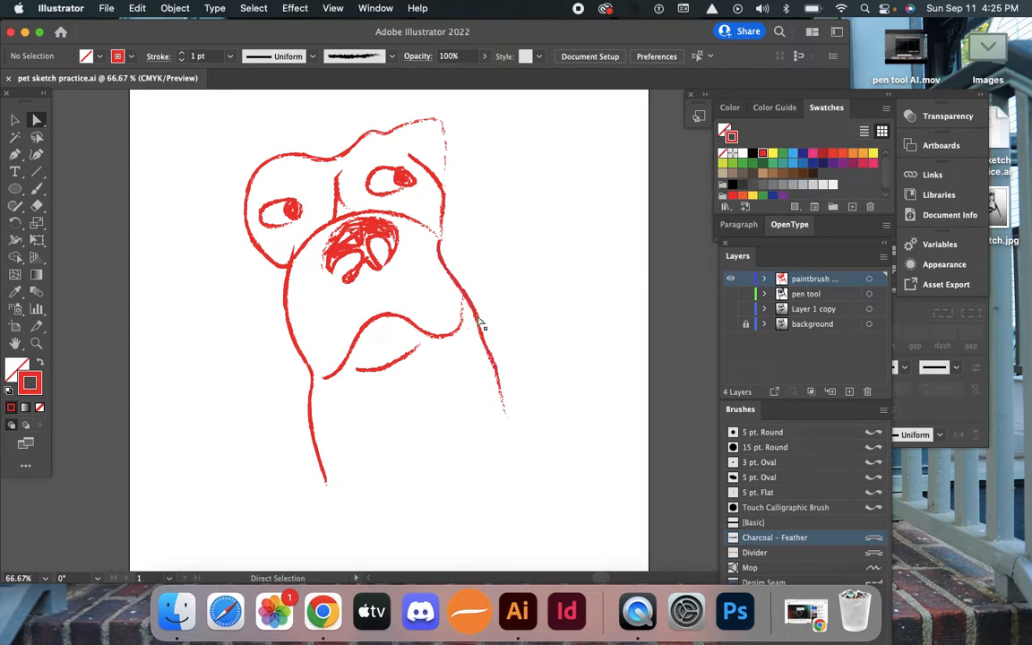
click(104, 11)
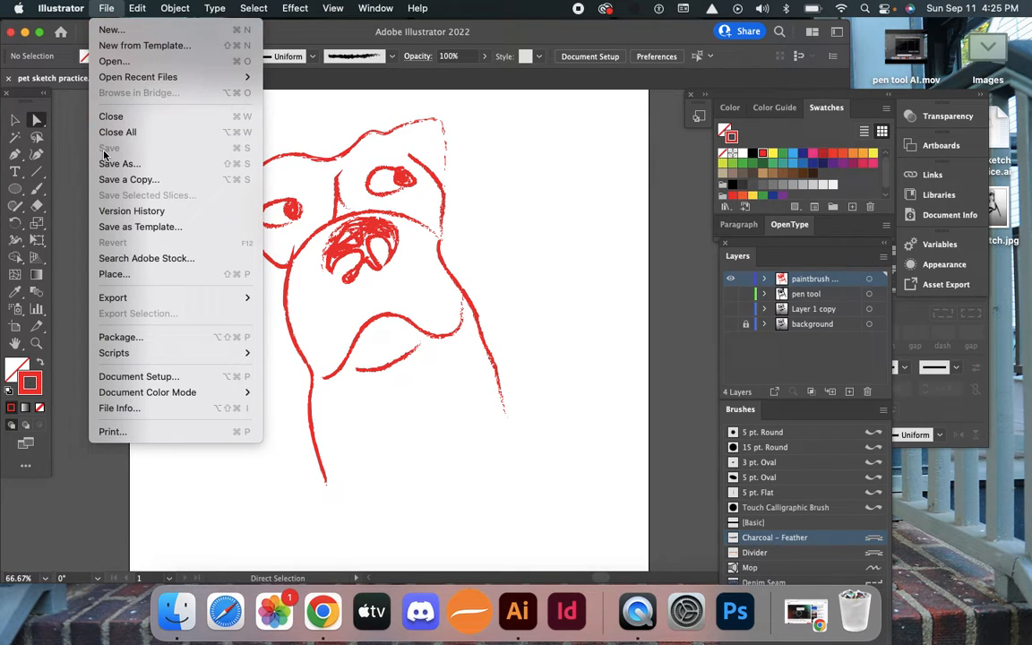
click(482, 138)
Step: Try stretching the ear's outline outward, check the Save command's availability, then undo the change and deselect the path
drag(448, 144, 524, 134)
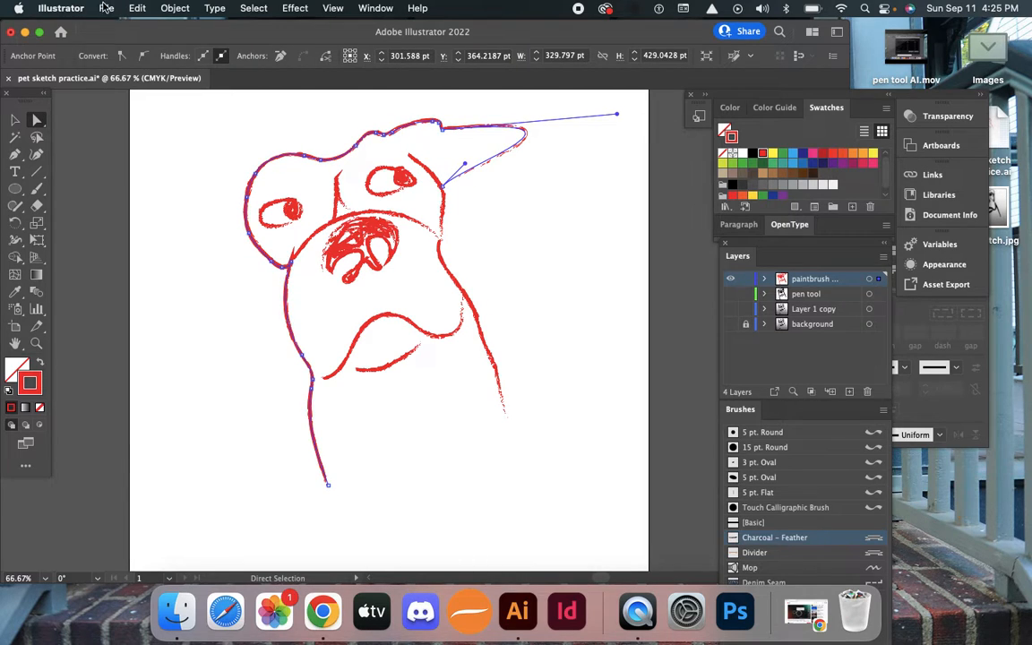
click(105, 8)
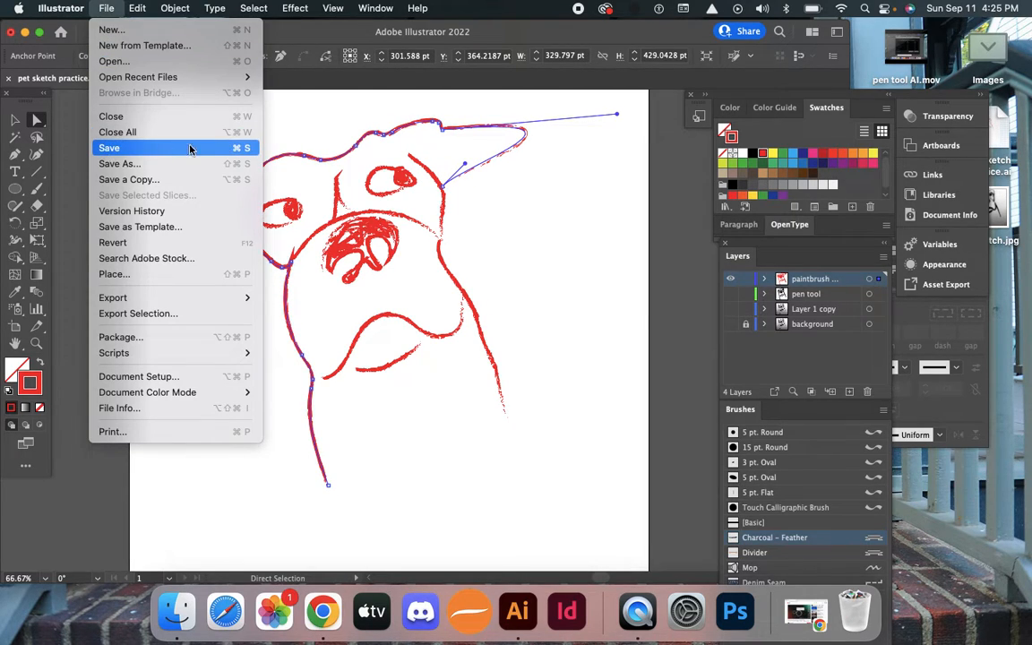
click(288, 139)
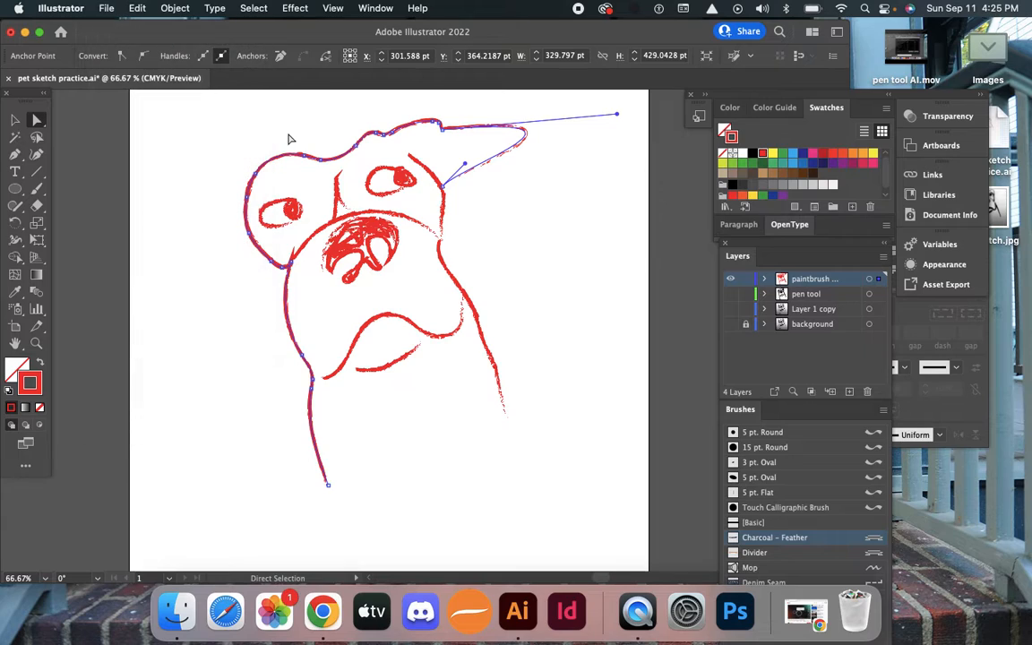
key(super+z)
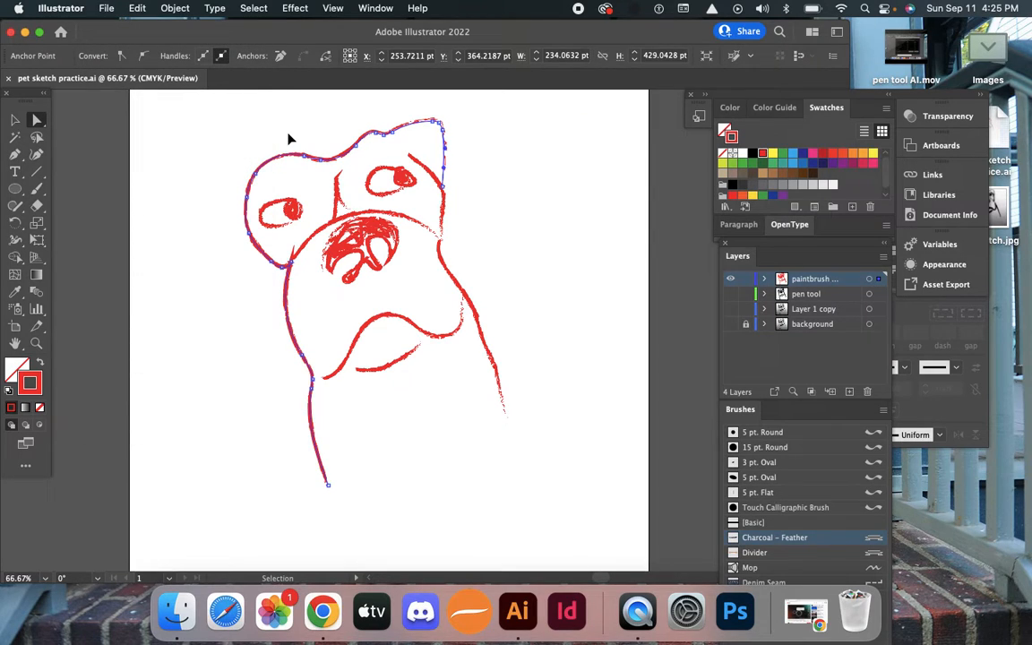
click(567, 327)
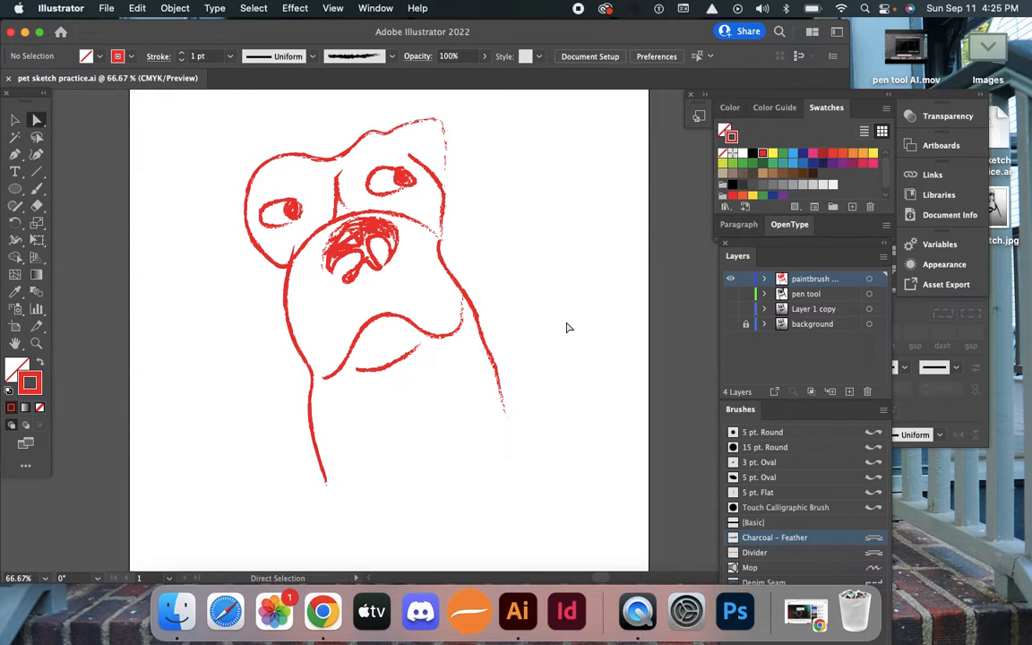